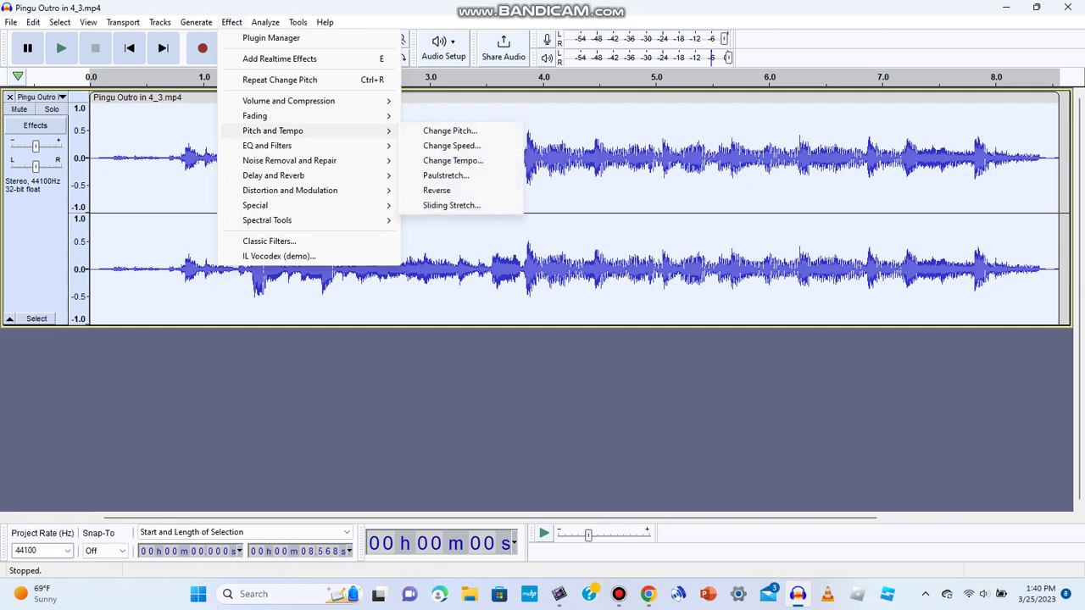
Step: Raise the pitch of the whole track by 32 semitones with Change Pitch and play back the result
{"action": "left_click", "coordinate": [450, 131]}
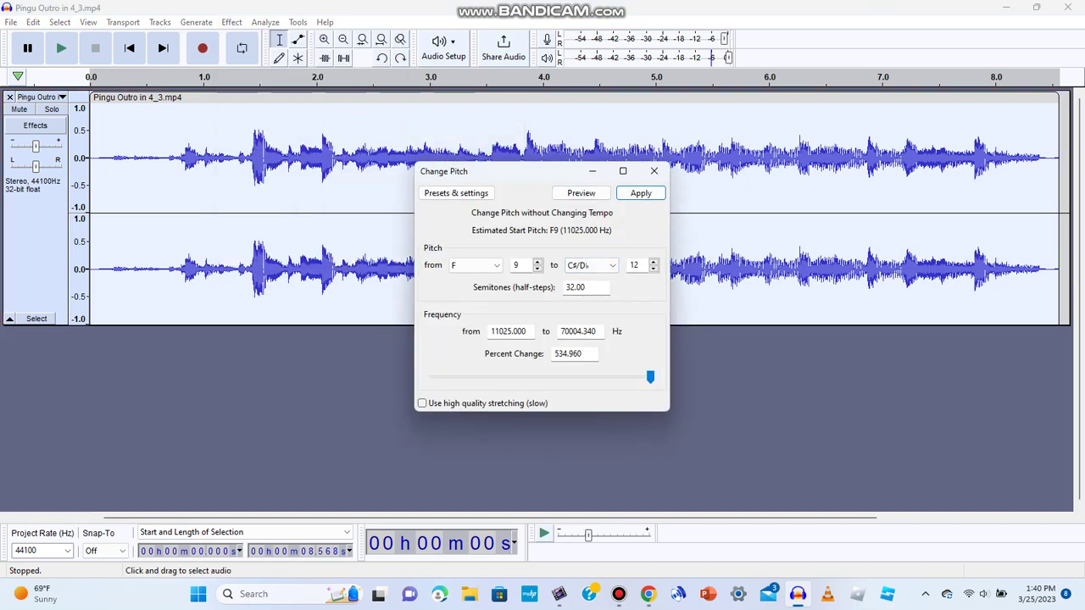
{"action": "left_click", "coordinate": [627, 194]}
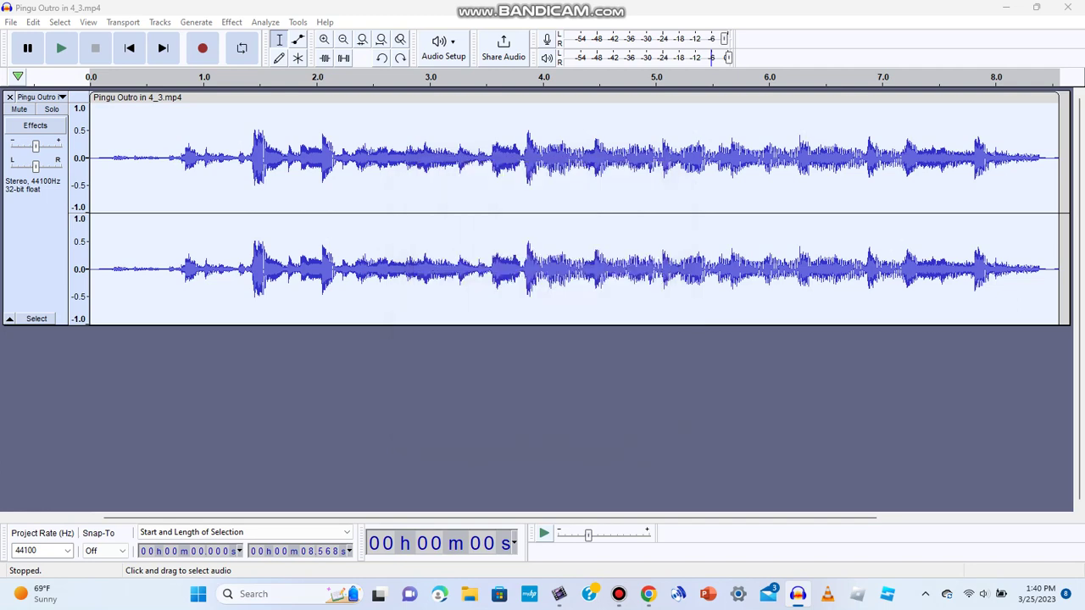
{"action": "left_click", "coordinate": [61, 48]}
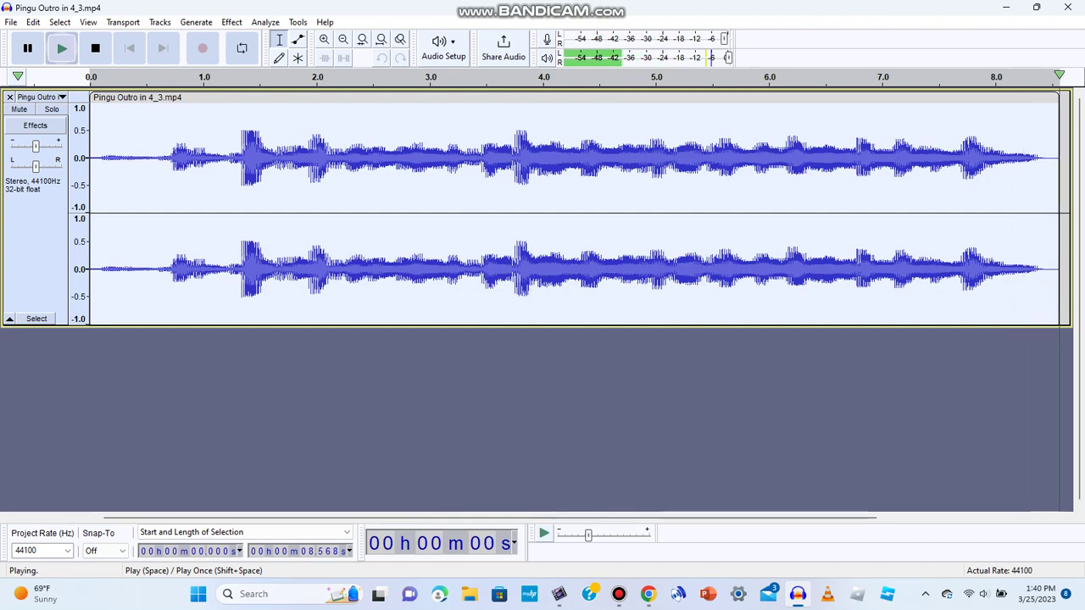
Step: Switch to AVS Video Editor and import the Pingu Outro in Fat Head MP3 from the Downloads folder
{"action": "left_click", "coordinate": [559, 594]}
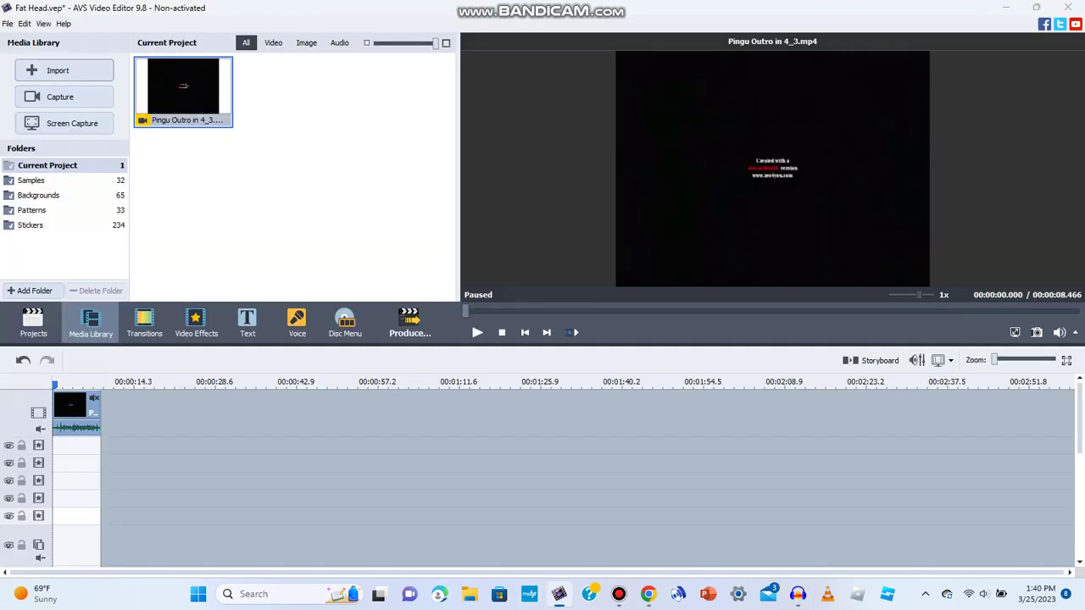
{"action": "left_click", "coordinate": [88, 75]}
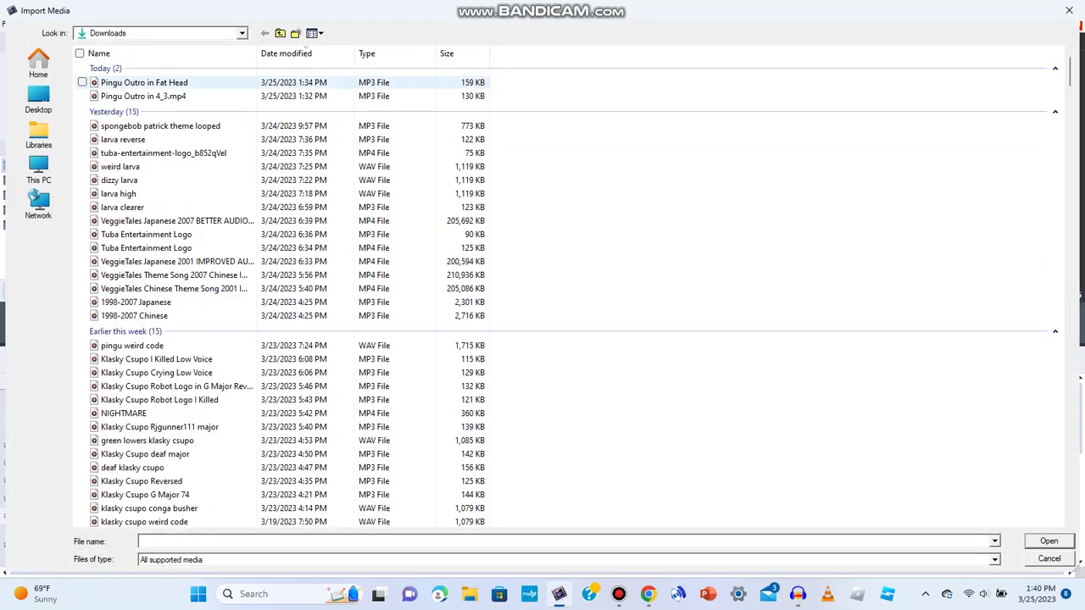
{"action": "left_click", "coordinate": [127, 82]}
{"action": "left_click", "coordinate": [1048, 541]}
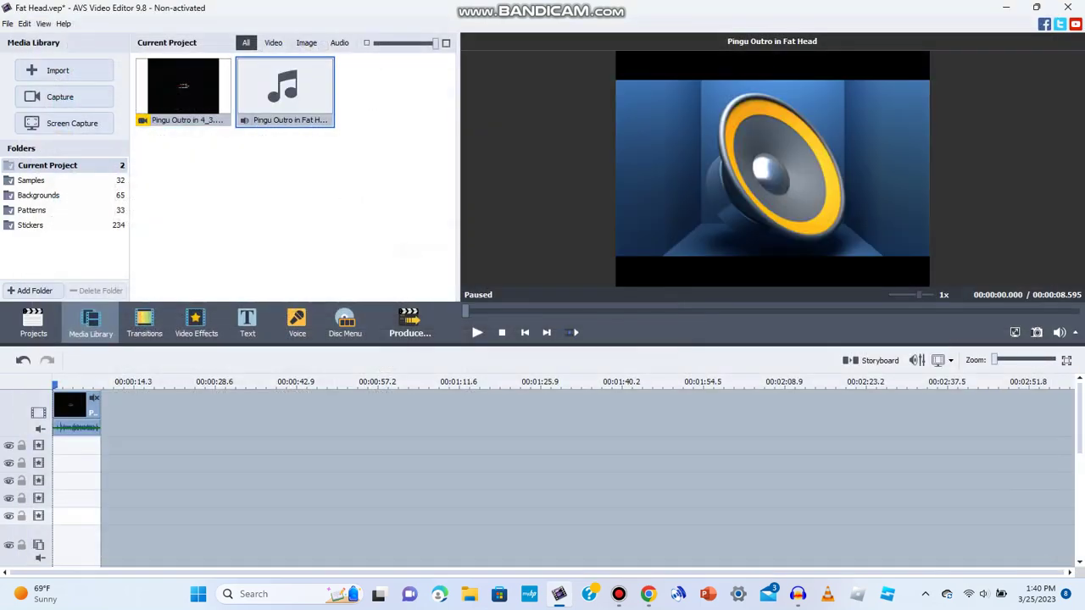
Step: Place the imported Pingu Outro in Fat Head audio on the timeline's audio track, aligned with the video clip
{"action": "left_click", "coordinate": [478, 332]}
{"action": "left_click_drag", "start_coordinate": [285, 91], "coordinate": [116, 587]}
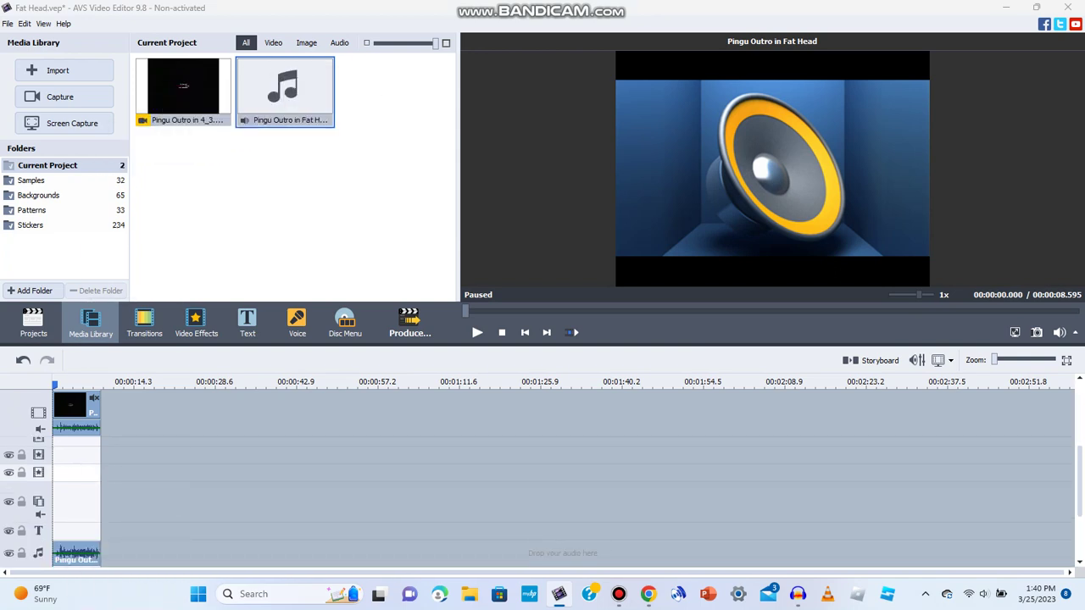
{"action": "right_click", "coordinate": [86, 550]}
{"action": "left_click", "coordinate": [129, 539]}
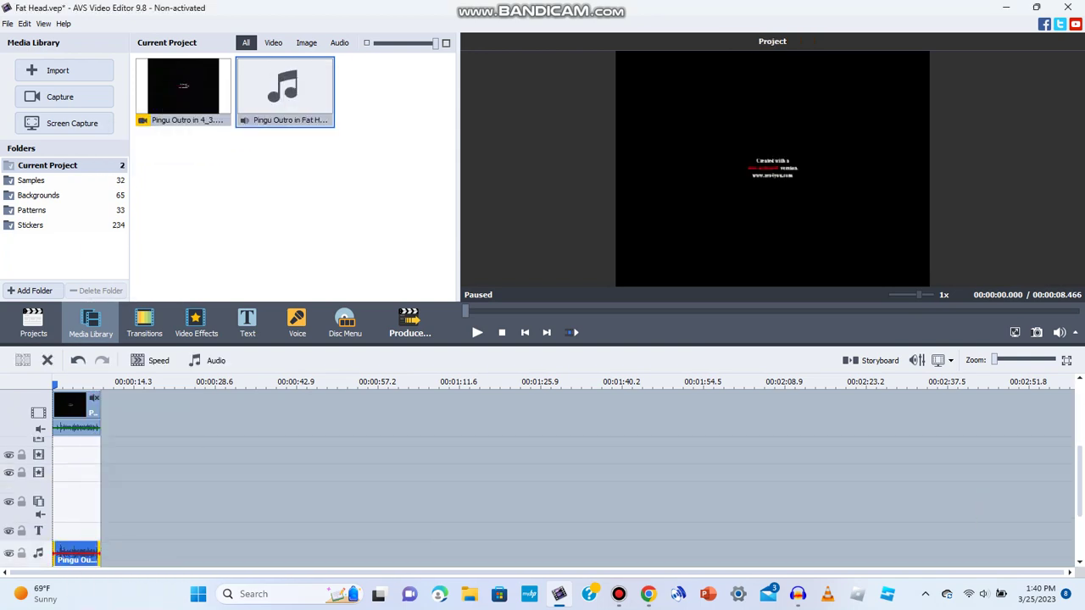
{"action": "left_click_drag", "start_coordinate": [285, 92], "coordinate": [80, 555]}
Step: Add the Sphere video effect to the first effects track and fit it to the clip's full length
{"action": "left_click", "coordinate": [195, 322]}
{"action": "scroll", "coordinate": [285, 170], "scroll_direction": "down", "scroll_amount": 7}
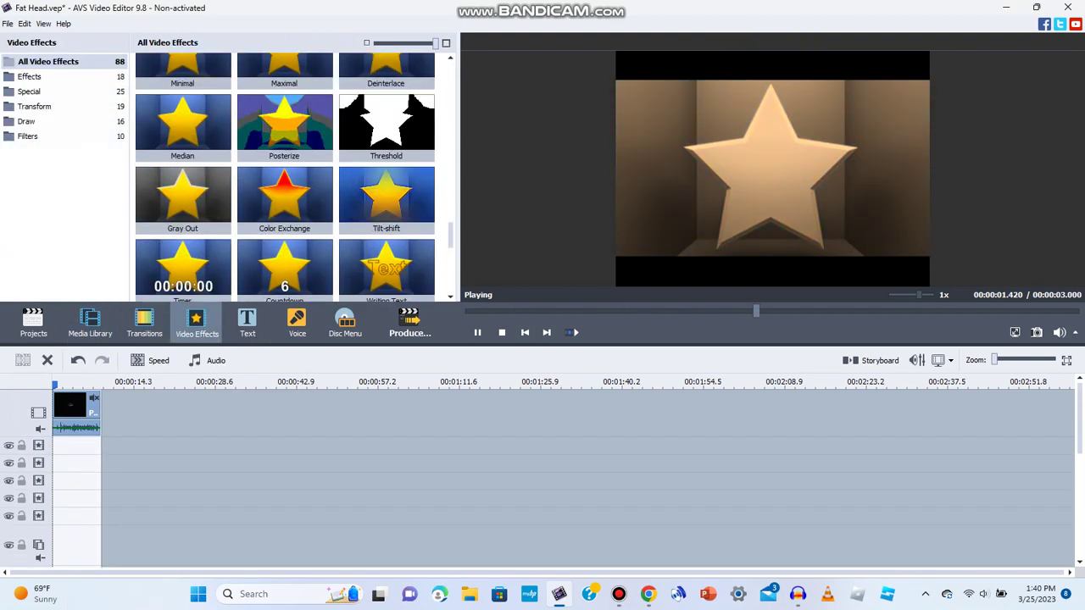
{"action": "scroll", "coordinate": [285, 170], "scroll_direction": "up", "scroll_amount": 1}
{"action": "left_click_drag", "start_coordinate": [285, 161], "coordinate": [97, 518]}
{"action": "left_click_drag", "start_coordinate": [125, 576], "coordinate": [116, 485]}
{"action": "left_click_drag", "start_coordinate": [391, 447], "coordinate": [101, 446]}
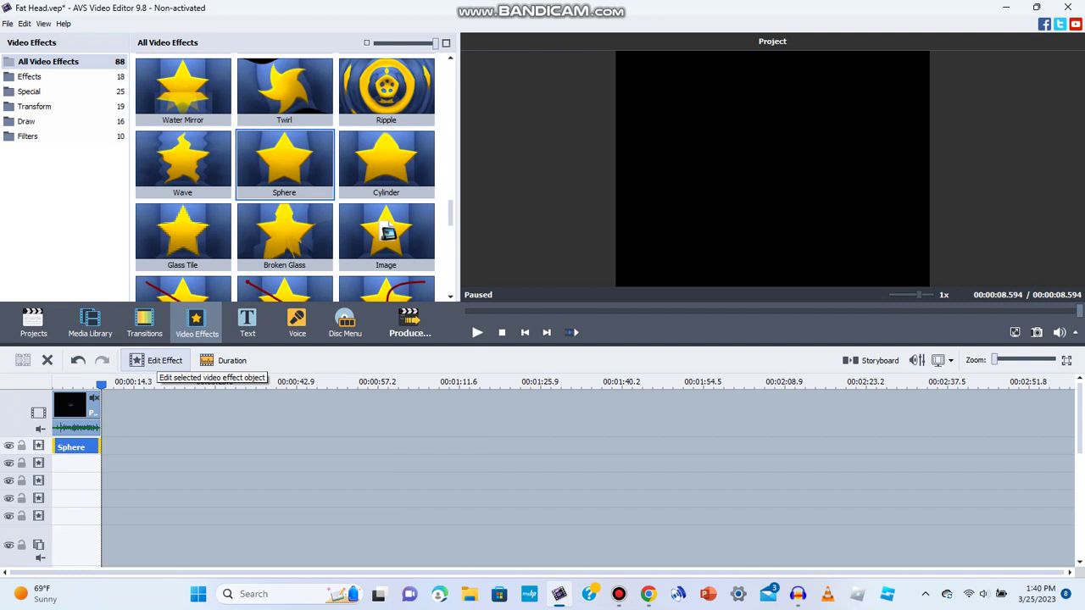
Step: Open the Sphere effect's settings at a frame showing the penguin and set the degree to 10
{"action": "left_click", "coordinate": [161, 361]}
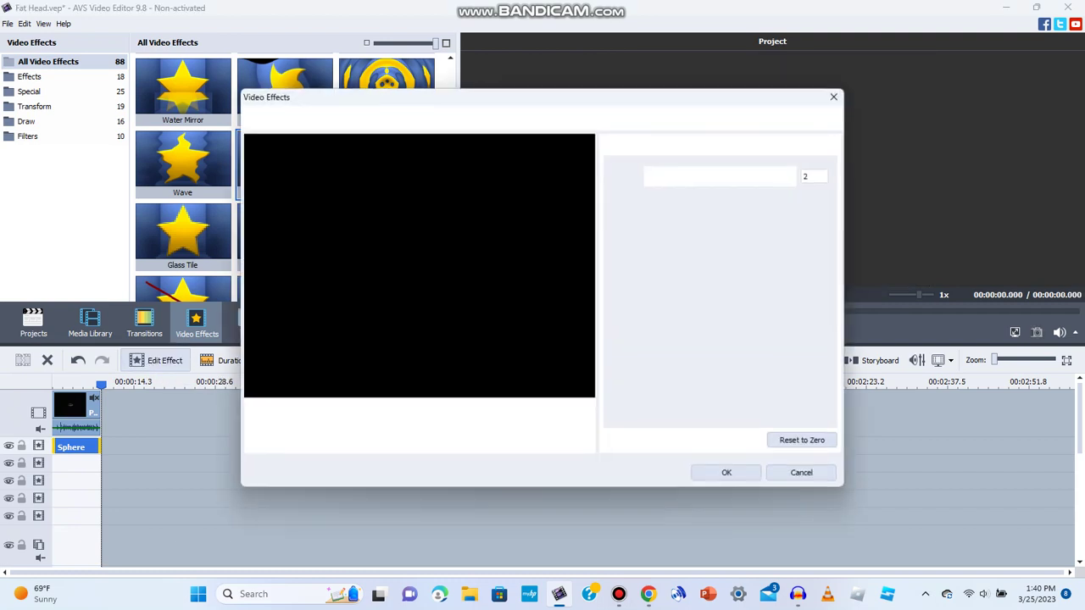
{"action": "left_click", "coordinate": [300, 422]}
{"action": "left_click_drag", "start_coordinate": [689, 177], "coordinate": [790, 176]}
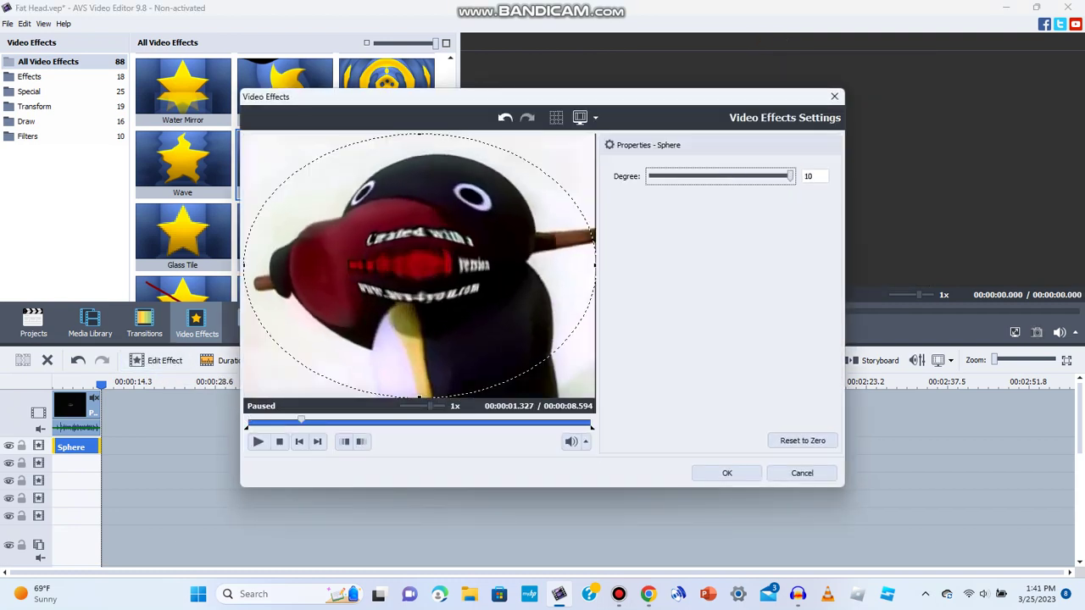
Step: Shrink the Sphere area to a small ellipse around the penguin's eye on the picture's left side and confirm the effect settings
{"action": "left_click_drag", "start_coordinate": [593, 264], "coordinate": [379, 265]}
{"action": "left_click", "coordinate": [402, 423]}
{"action": "left_click_drag", "start_coordinate": [311, 266], "coordinate": [406, 229]}
{"action": "left_click_drag", "start_coordinate": [406, 361], "coordinate": [406, 231]}
{"action": "left_click_drag", "start_coordinate": [406, 163], "coordinate": [440, 199]}
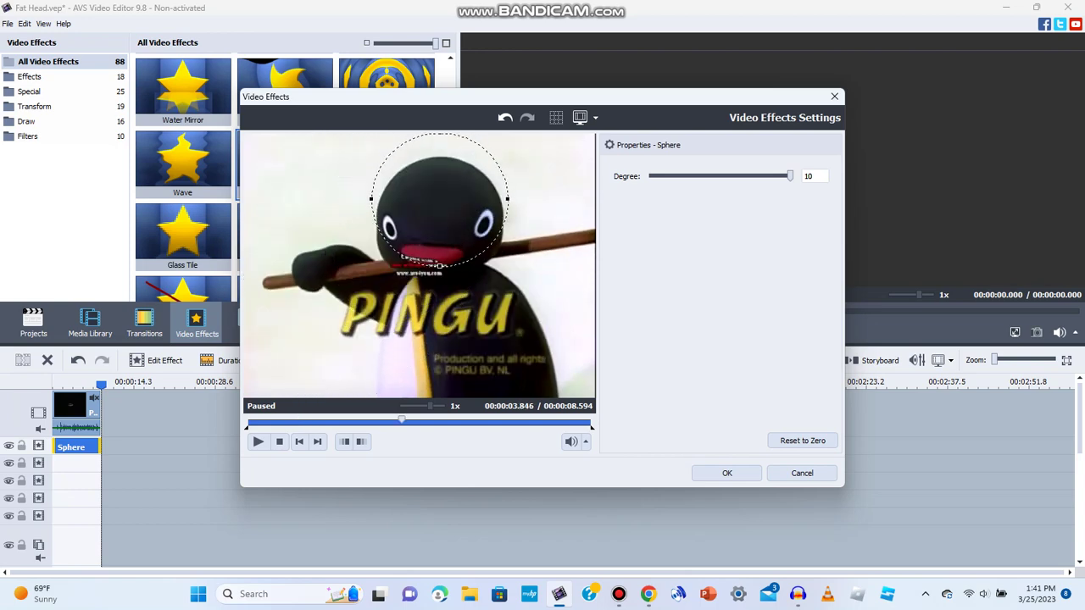
{"action": "left_click_drag", "start_coordinate": [508, 199], "coordinate": [408, 225]}
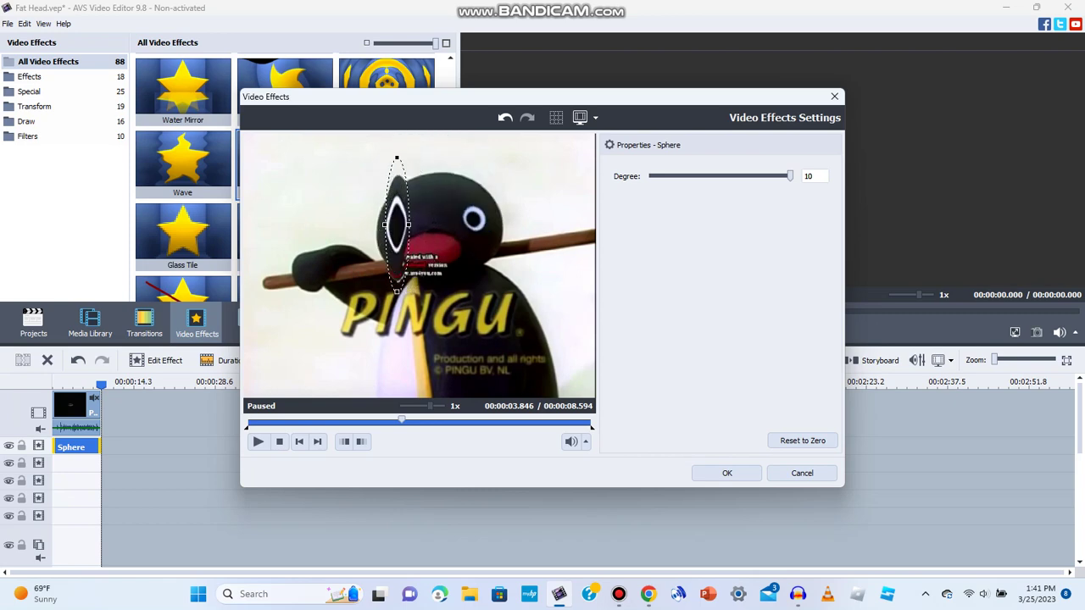
{"action": "left_click_drag", "start_coordinate": [397, 291], "coordinate": [397, 250]}
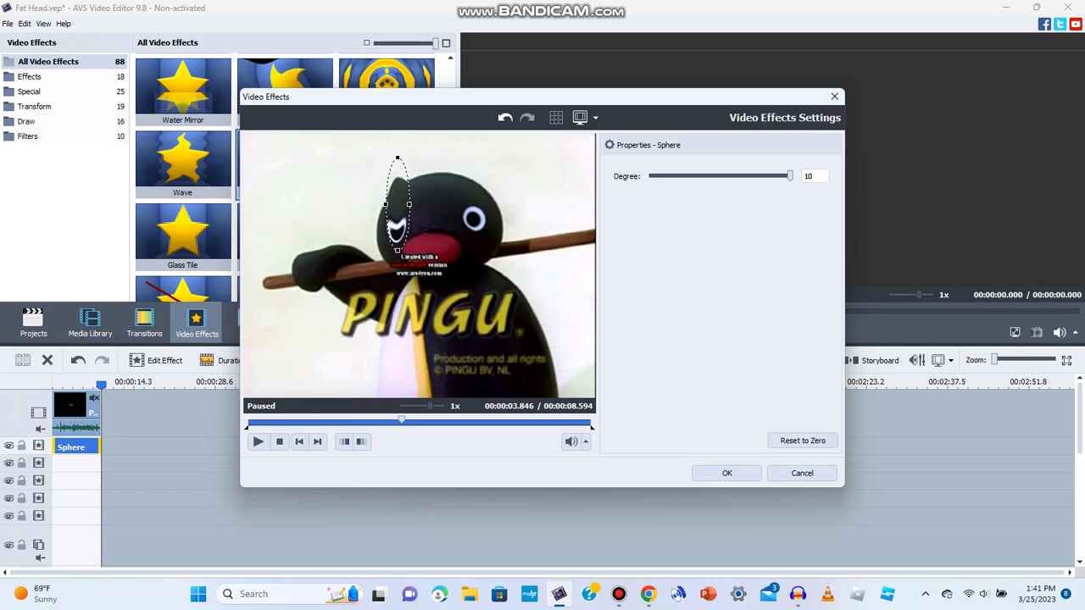
{"action": "left_click_drag", "start_coordinate": [398, 158], "coordinate": [399, 204]}
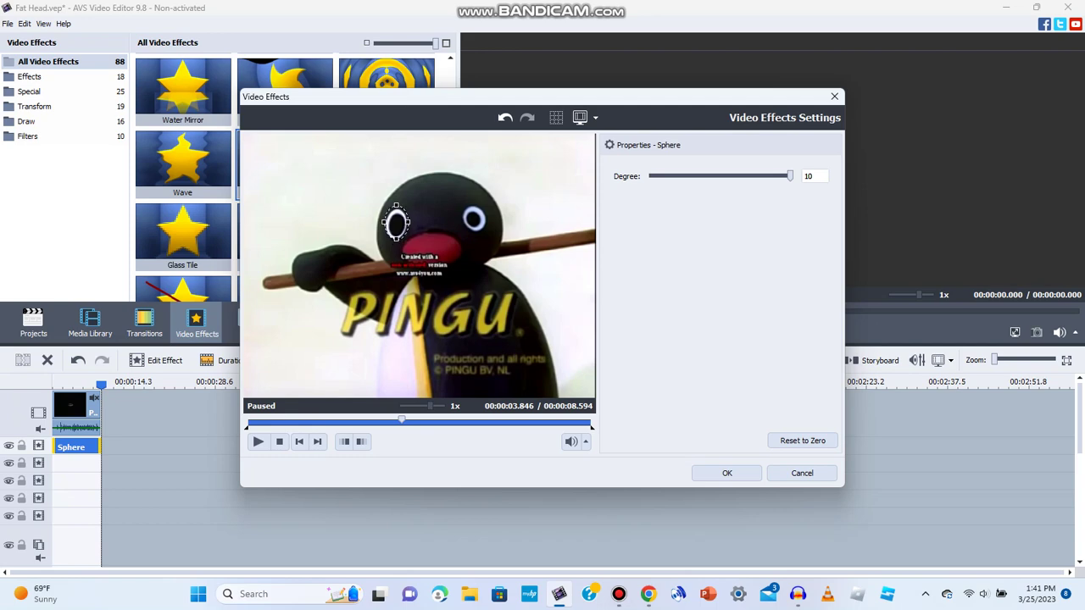
{"action": "left_click_drag", "start_coordinate": [398, 221], "coordinate": [400, 225]}
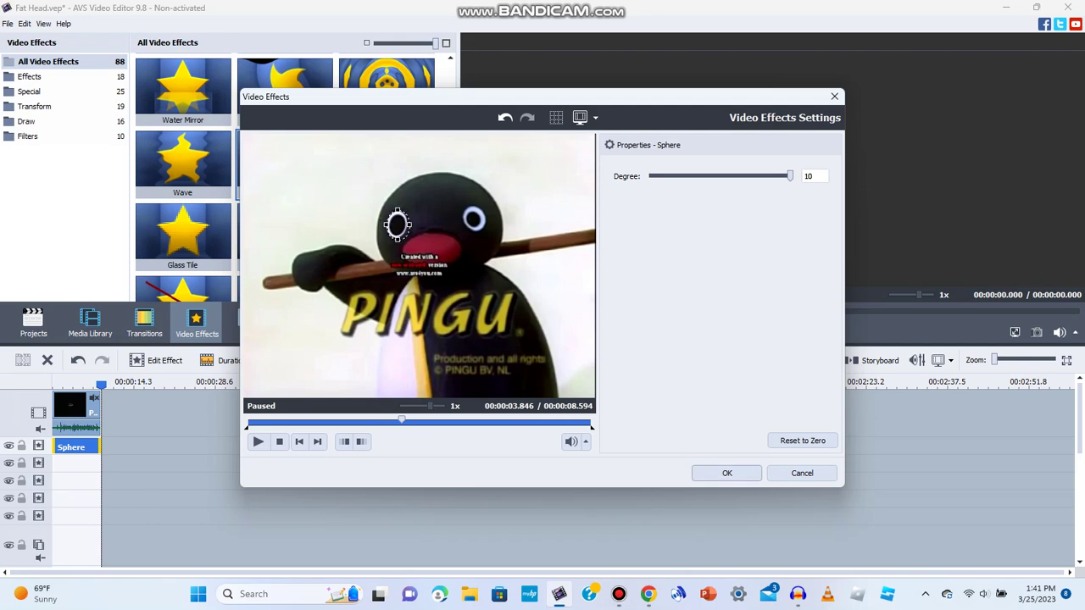
{"action": "left_click", "coordinate": [727, 473]}
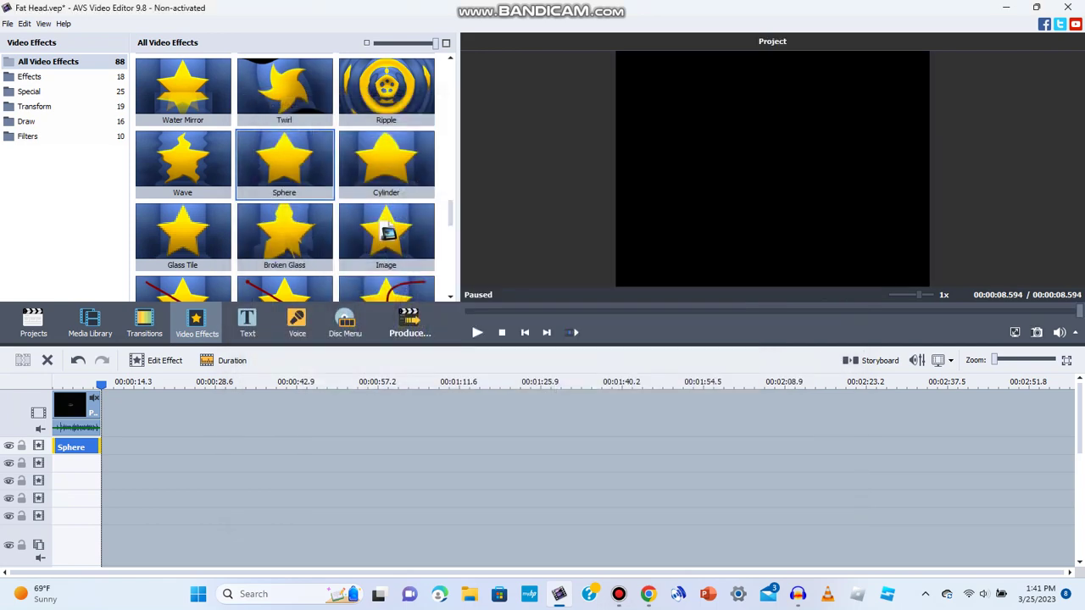
Step: Duplicate the Sphere effect onto the second effects track and move its area over the penguin's eye on the picture's right side
{"action": "key", "text": "ctrl+v"}
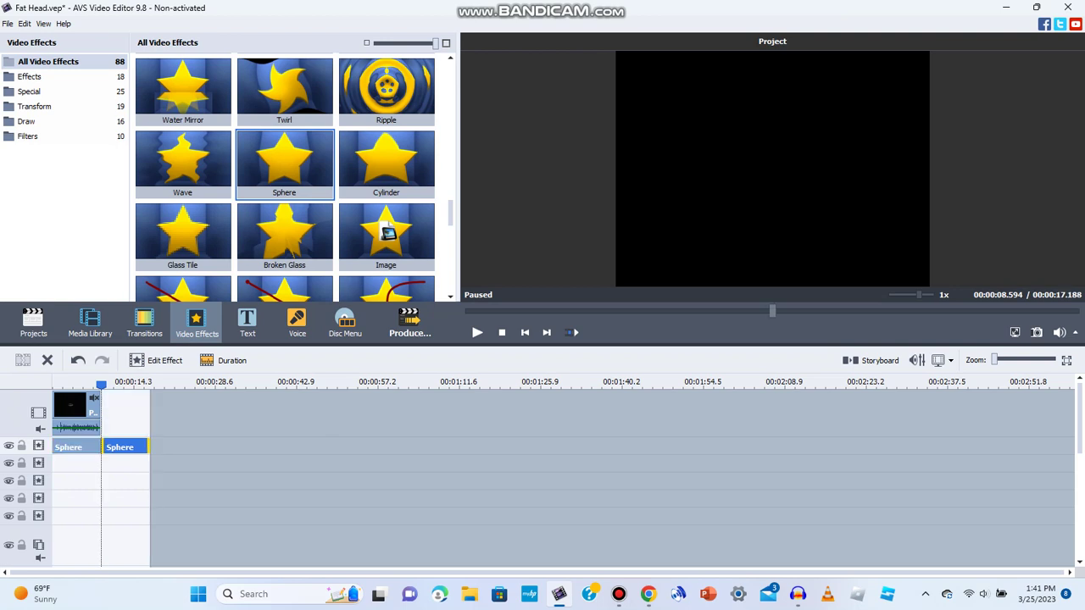
{"action": "left_click_drag", "start_coordinate": [125, 447], "coordinate": [76, 465]}
{"action": "left_click", "coordinate": [156, 361]}
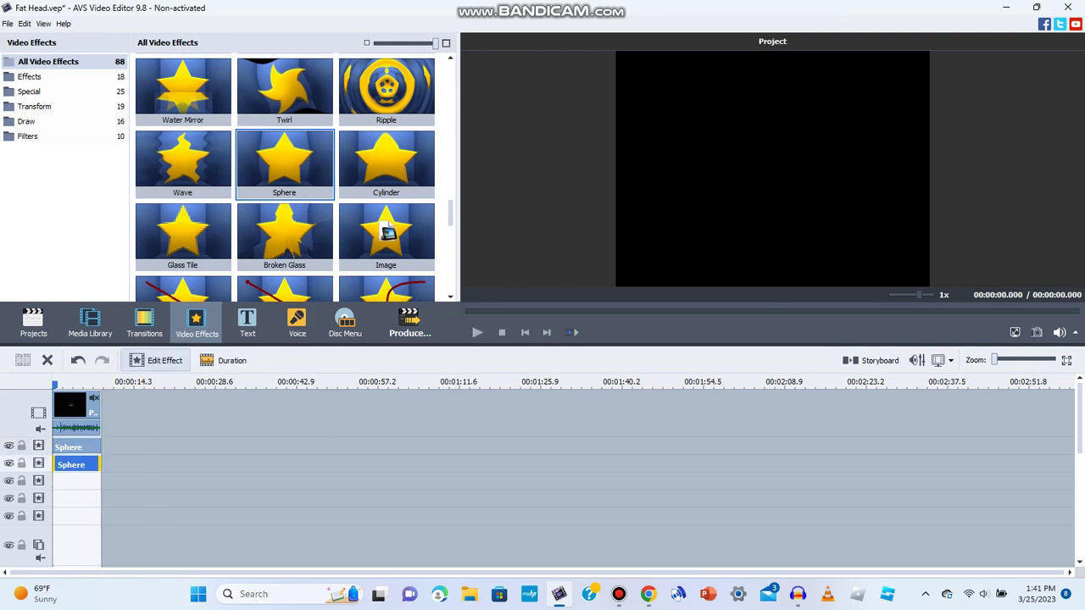
{"action": "left_click", "coordinate": [342, 421]}
{"action": "left_click_drag", "start_coordinate": [396, 225], "coordinate": [473, 217]}
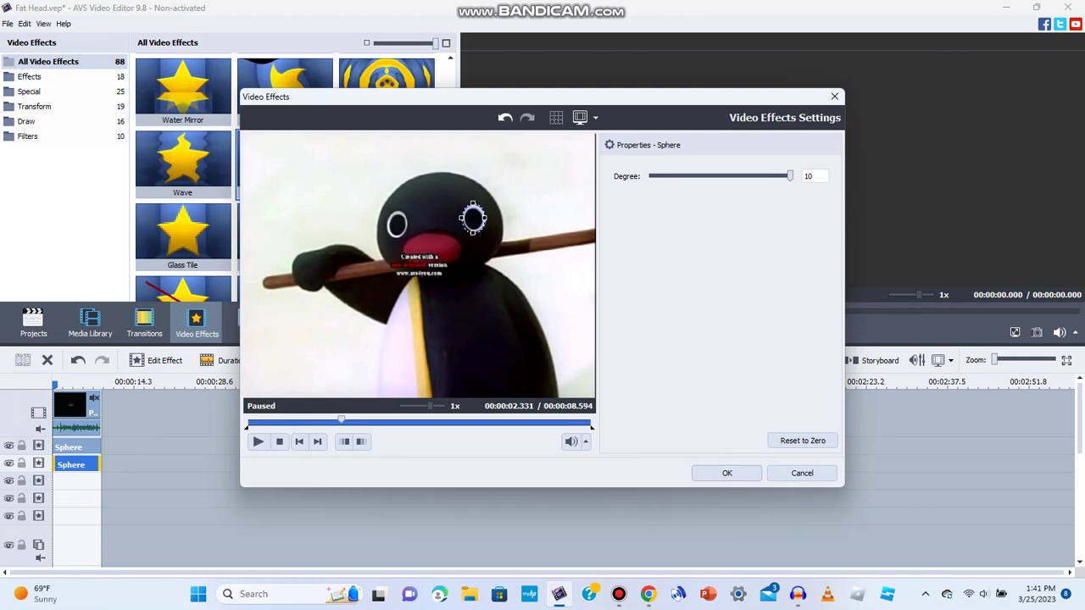
{"action": "left_click", "coordinate": [726, 473]}
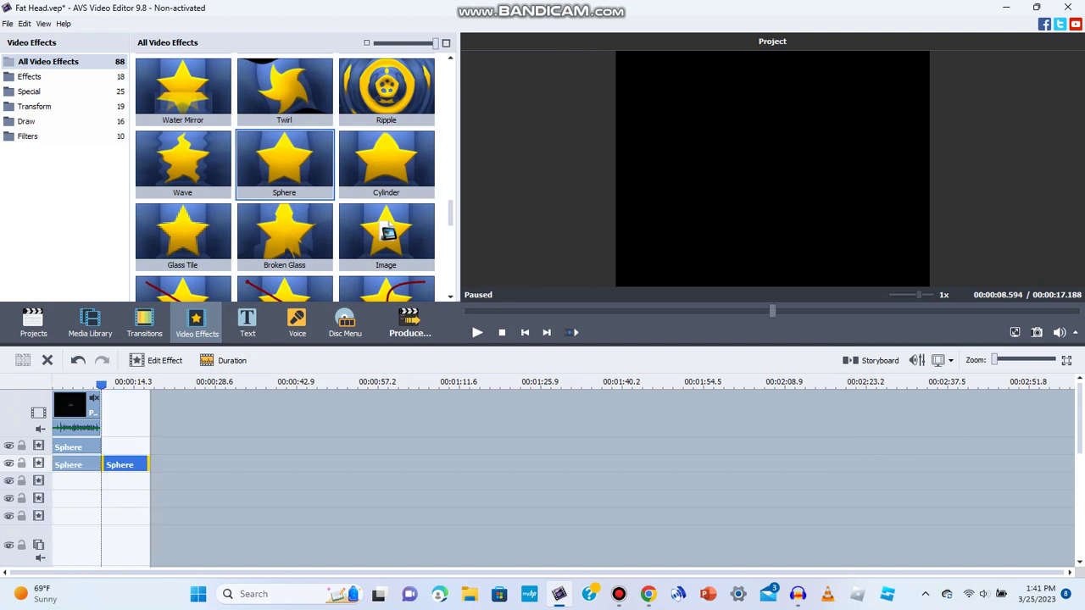
Step: Put a third Sphere copy on the third effects track and fit its area over the right-hand eye in the extended-beak frame
{"action": "left_click_drag", "start_coordinate": [125, 465], "coordinate": [74, 482]}
{"action": "left_click", "coordinate": [156, 361]}
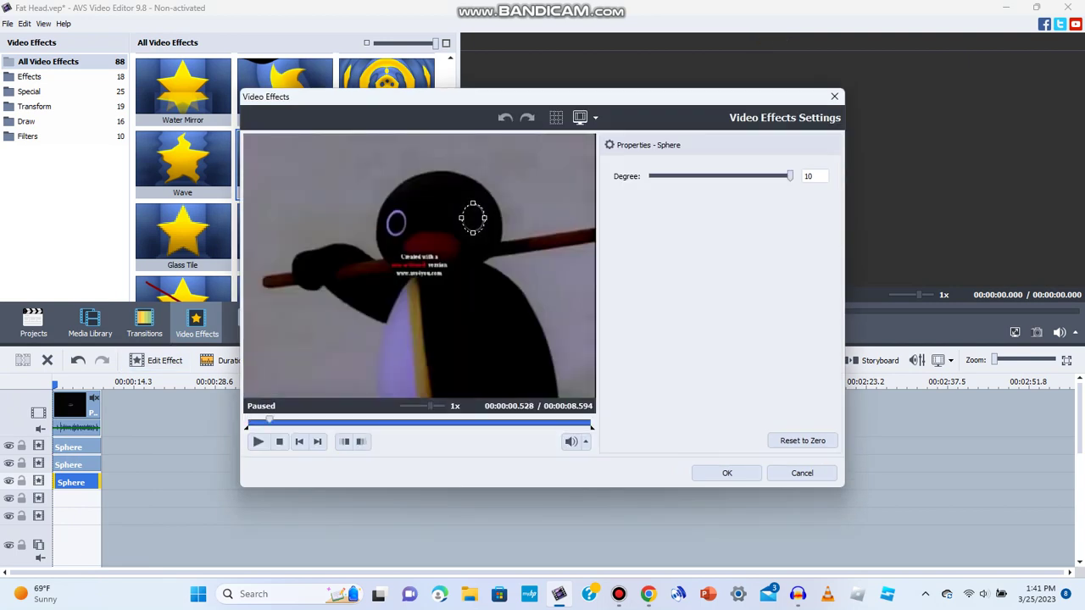
{"action": "mouse_move", "coordinate": [270, 421]}
{"action": "left_mouse_down"}
{"action": "mouse_move", "coordinate": [337, 421]}
{"action": "mouse_move", "coordinate": [289, 421]}
{"action": "mouse_move", "coordinate": [307, 420]}
{"action": "left_mouse_up"}
{"action": "left_click_drag", "start_coordinate": [472, 218], "coordinate": [453, 221]}
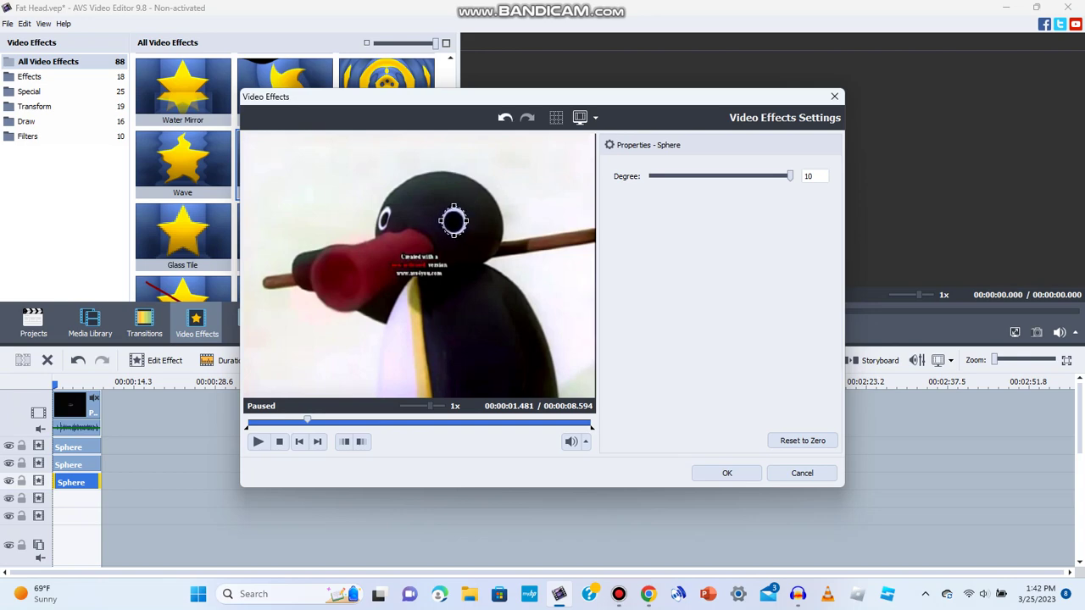
{"action": "left_click", "coordinate": [726, 473]}
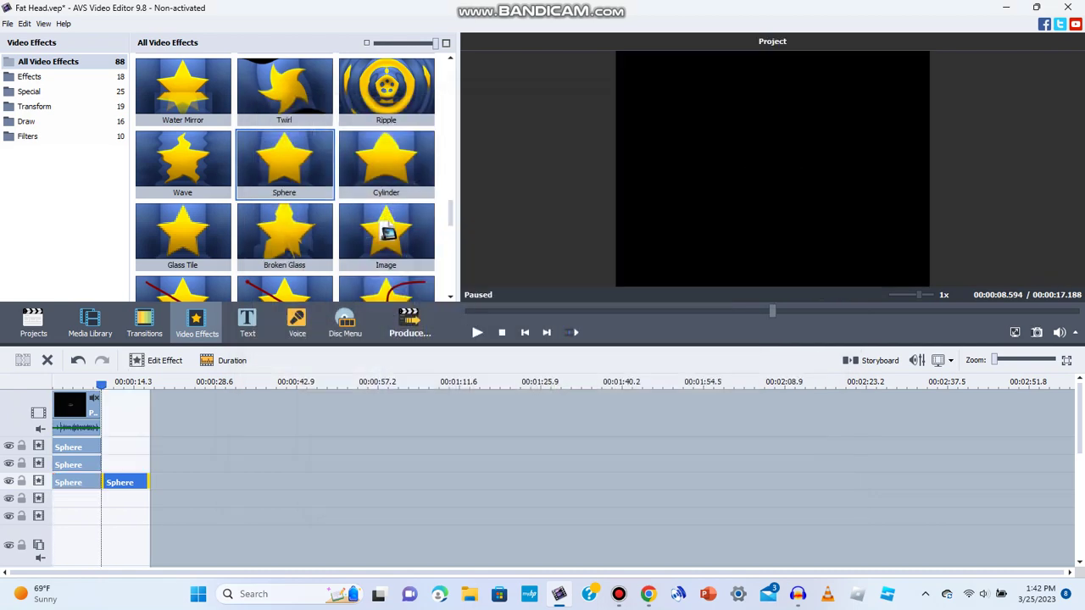
Step: Put a fourth Sphere copy on the fourth effects track and narrow its area over the left-hand eye in the extended-beak frame
{"action": "left_click_drag", "start_coordinate": [125, 482], "coordinate": [75, 501]}
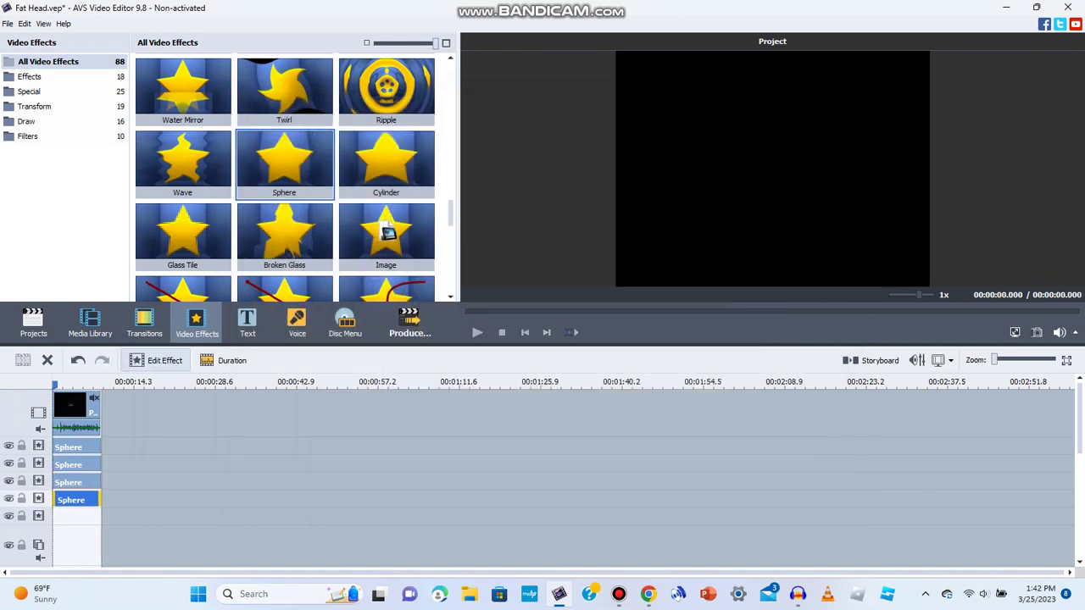
{"action": "left_click", "coordinate": [156, 360]}
{"action": "left_click", "coordinate": [276, 421]}
{"action": "left_click_drag", "start_coordinate": [276, 421], "coordinate": [304, 420]}
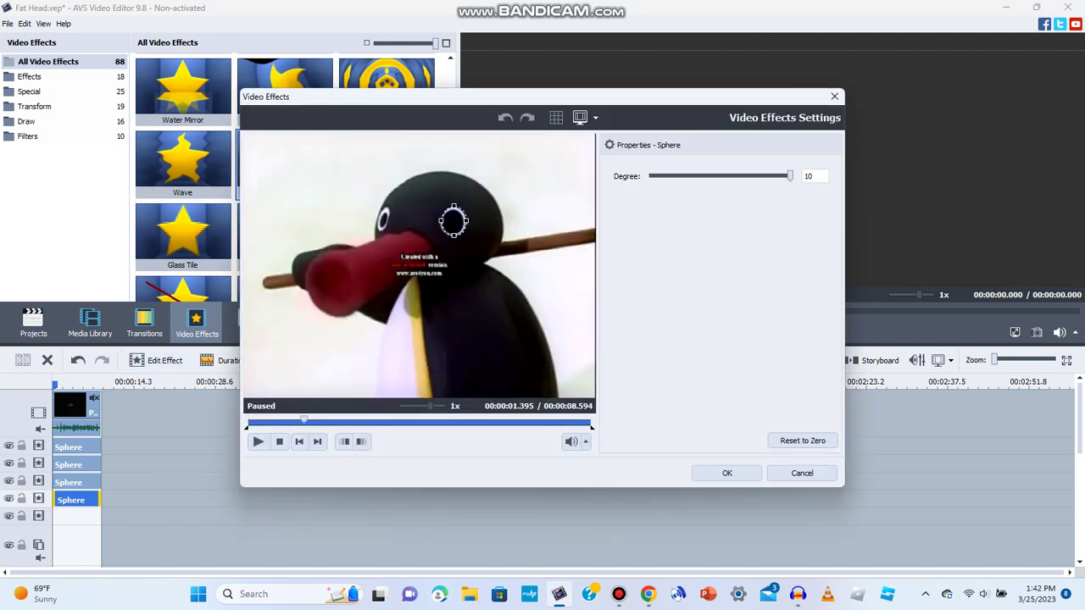
{"action": "left_click_drag", "start_coordinate": [454, 222], "coordinate": [384, 235]}
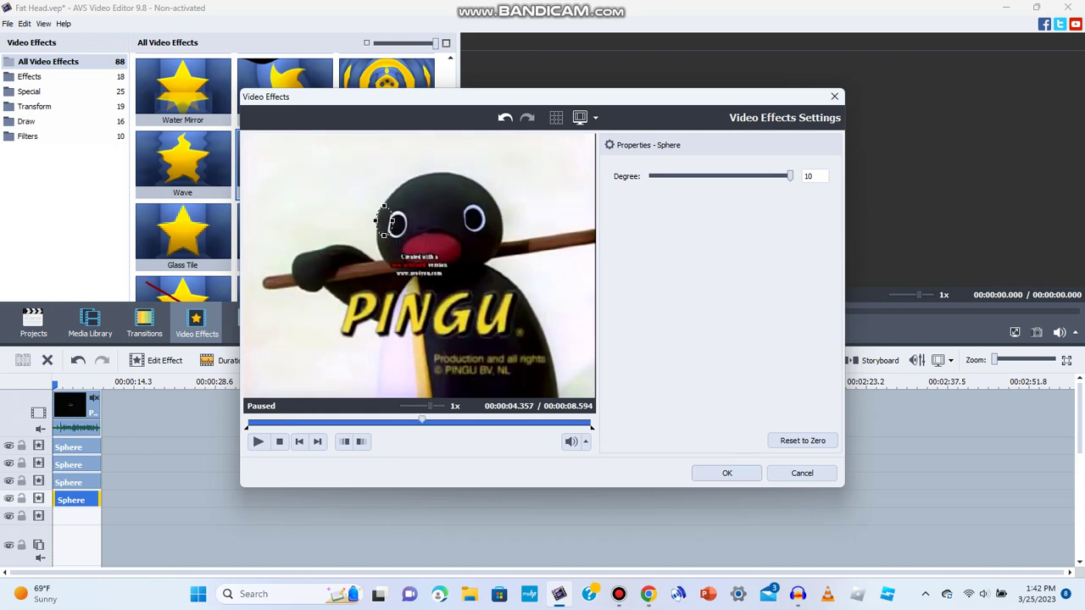
{"action": "key", "text": "Return"}
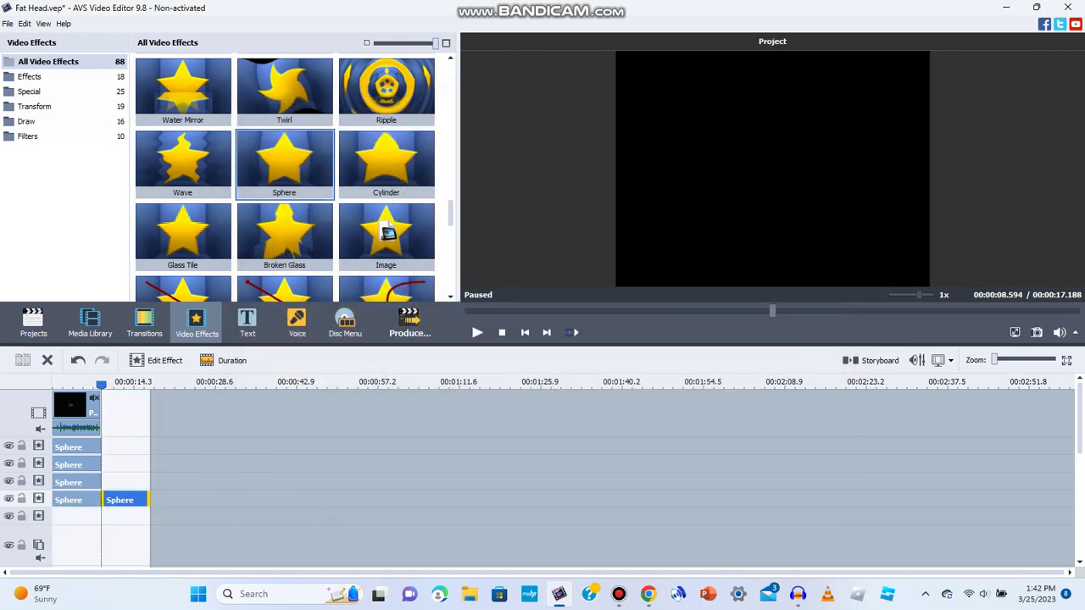
Step: Put a fifth Sphere copy on the fifth effects track and enlarge its area to surround the penguin's whole head
{"action": "left_click_drag", "start_coordinate": [124, 500], "coordinate": [74, 517]}
{"action": "left_click", "coordinate": [157, 360]}
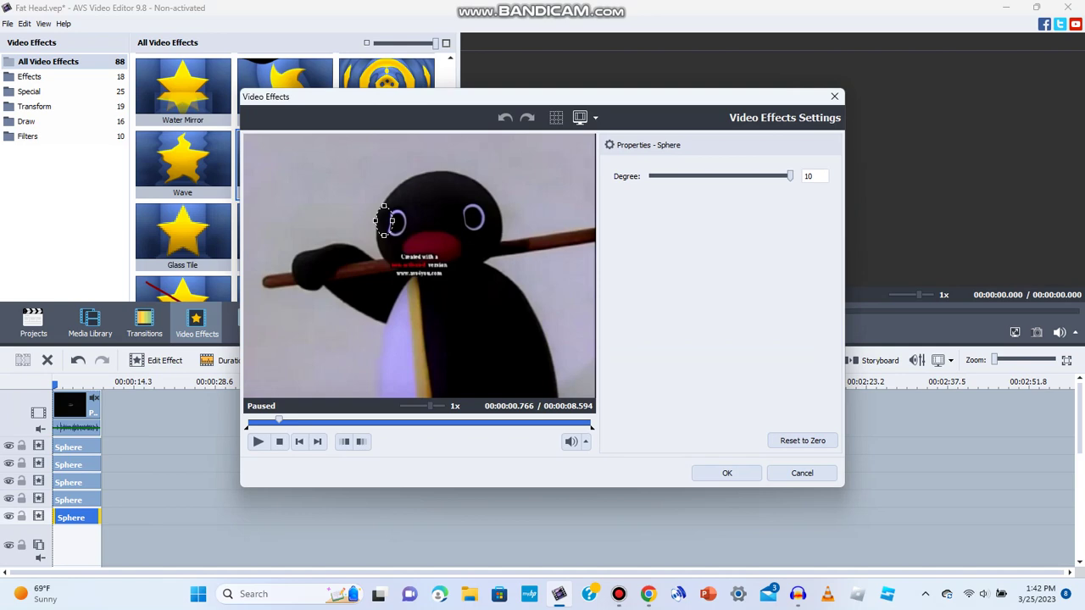
{"action": "left_click_drag", "start_coordinate": [279, 420], "coordinate": [388, 420]}
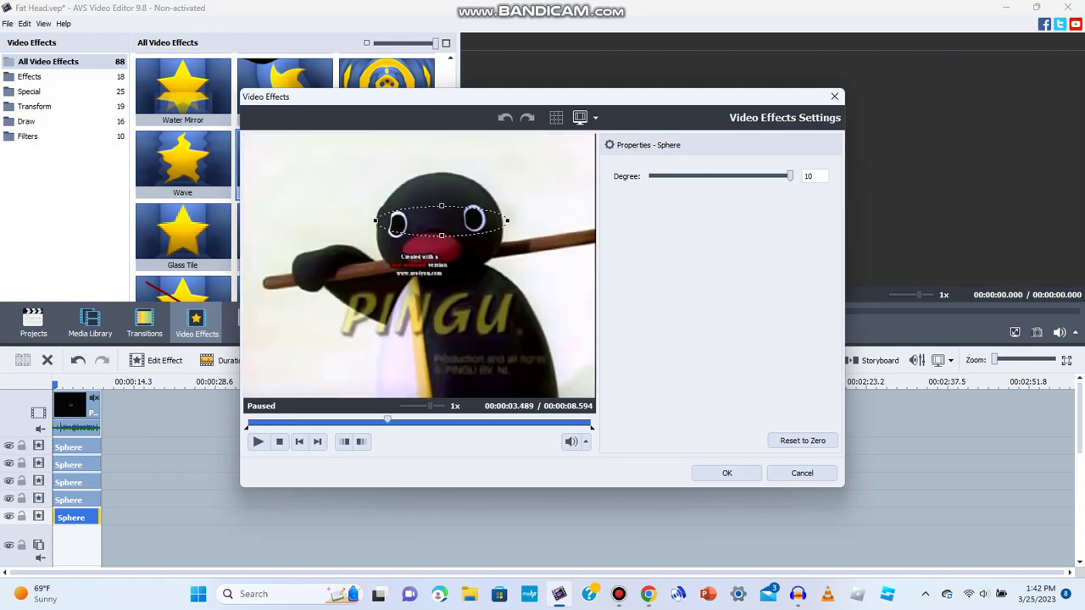
{"action": "left_click_drag", "start_coordinate": [391, 220], "coordinate": [509, 220]}
{"action": "left_click_drag", "start_coordinate": [443, 206], "coordinate": [352, 156]}
{"action": "left_click_drag", "start_coordinate": [419, 156], "coordinate": [595, 156]}
{"action": "mouse_move", "coordinate": [438, 202]}
{"action": "left_mouse_down"}
{"action": "mouse_move", "coordinate": [439, 327]}
{"action": "mouse_move", "coordinate": [431, 206]}
{"action": "left_mouse_up"}
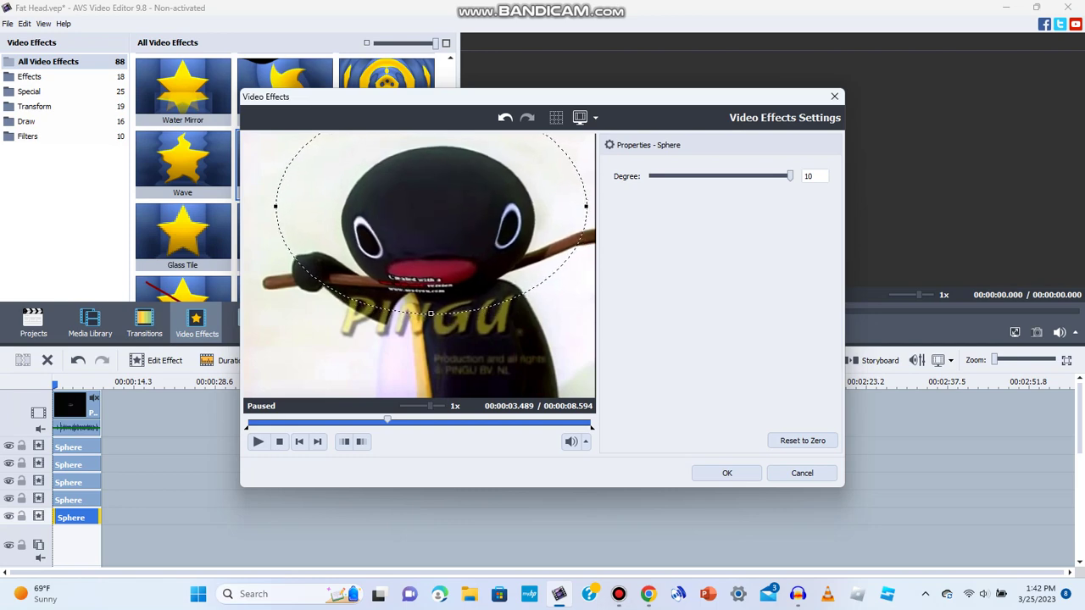
Step: Enlarge and recentre the fifth Sphere's area around the penguin's head, spanning nearly the picture's full width and reaching down over the PINGU title, and apply it
{"action": "left_click_drag", "start_coordinate": [430, 314], "coordinate": [429, 320]}
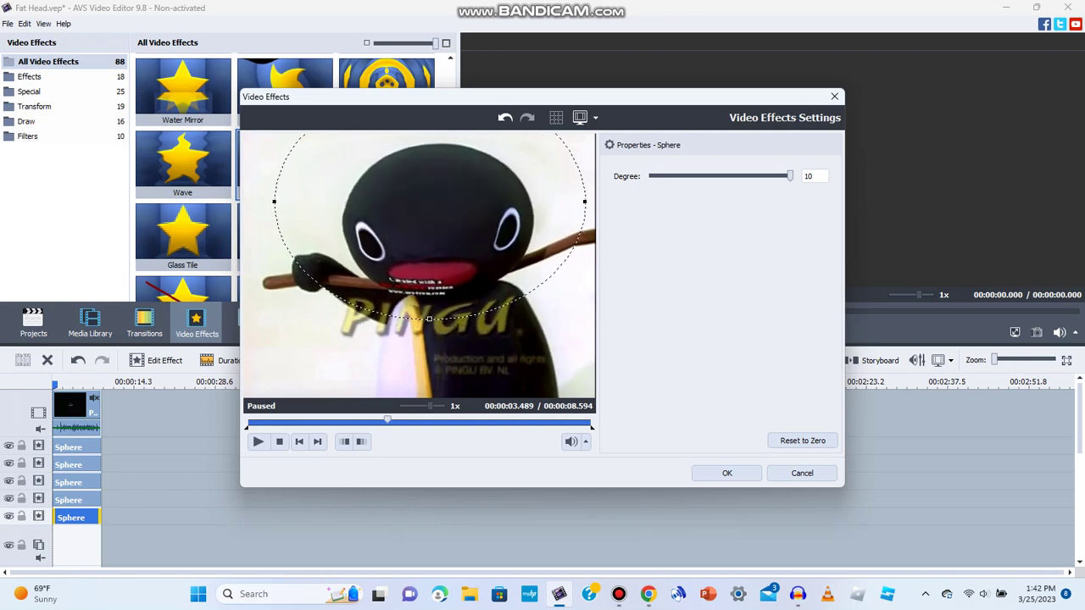
{"action": "left_click_drag", "start_coordinate": [274, 202], "coordinate": [272, 202]}
{"action": "left_click_drag", "start_coordinate": [585, 201], "coordinate": [592, 202]}
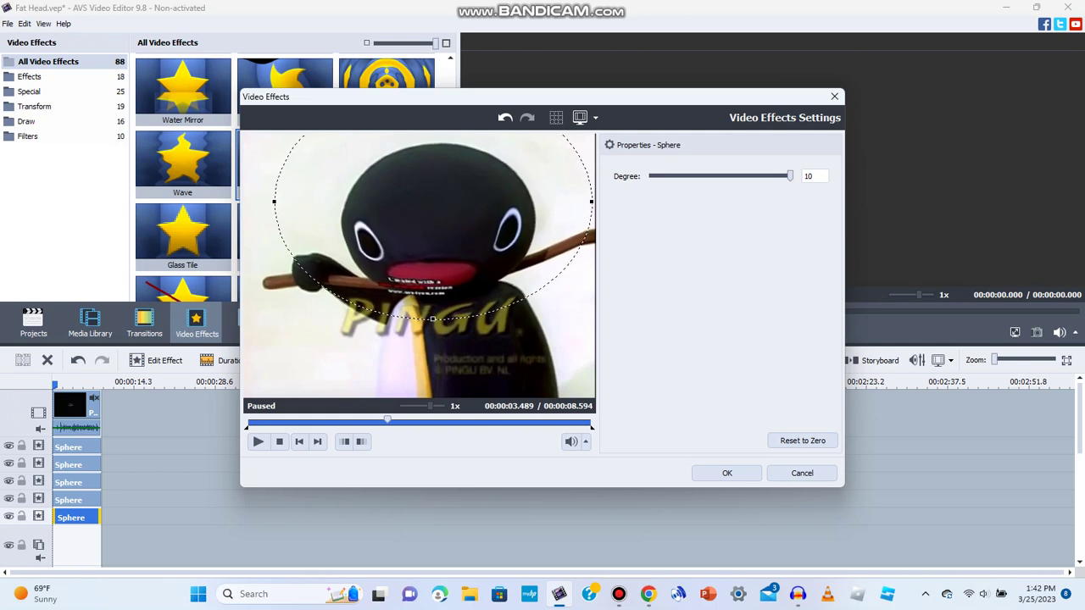
{"action": "left_click_drag", "start_coordinate": [271, 202], "coordinate": [269, 202]}
{"action": "left_click_drag", "start_coordinate": [429, 318], "coordinate": [430, 323]}
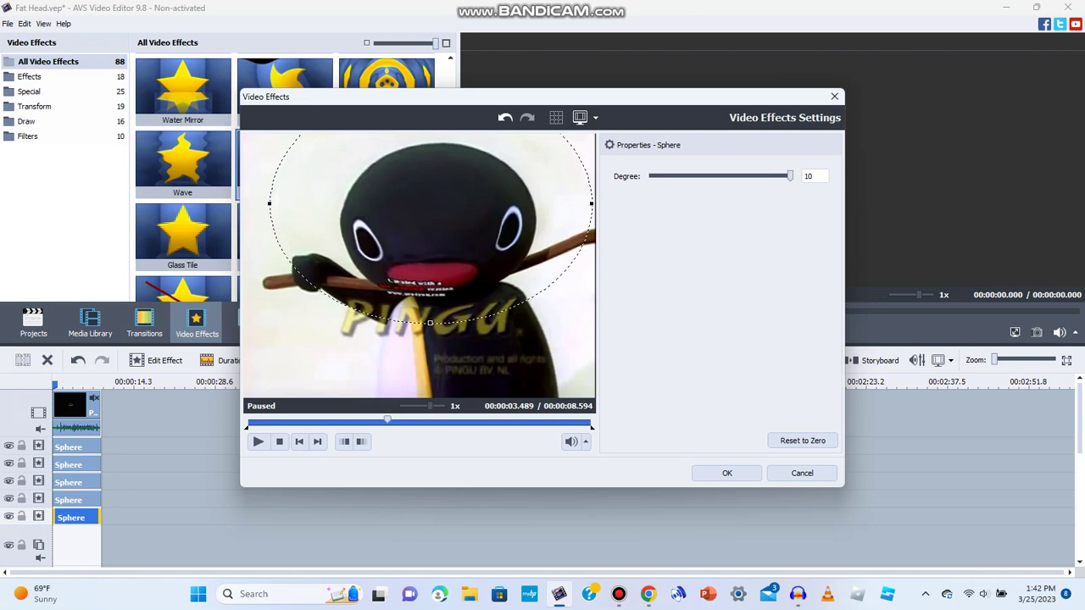
{"action": "left_click_drag", "start_coordinate": [430, 203], "coordinate": [432, 198]}
{"action": "left_click_drag", "start_coordinate": [431, 317], "coordinate": [431, 327]}
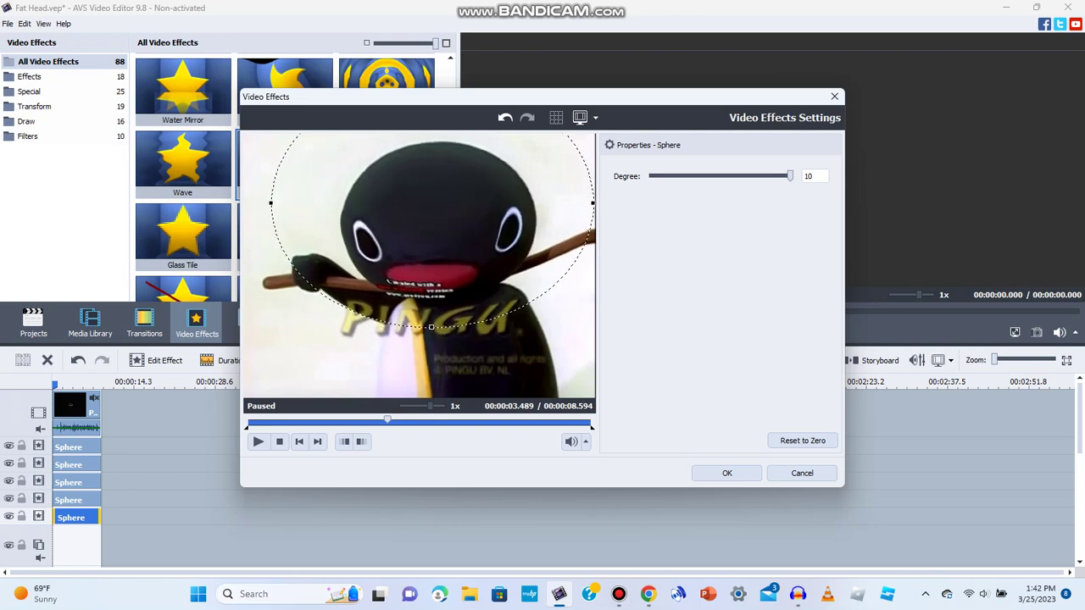
{"action": "left_click_drag", "start_coordinate": [592, 202], "coordinate": [594, 202]}
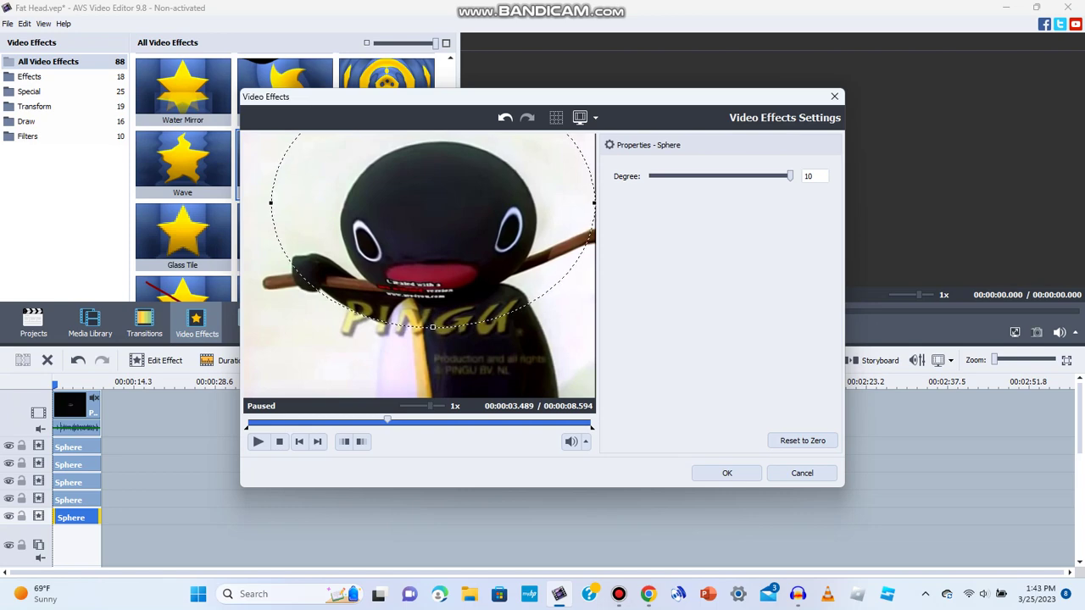
{"action": "left_click_drag", "start_coordinate": [271, 203], "coordinate": [265, 203]}
{"action": "left_click_drag", "start_coordinate": [429, 203], "coordinate": [433, 201]}
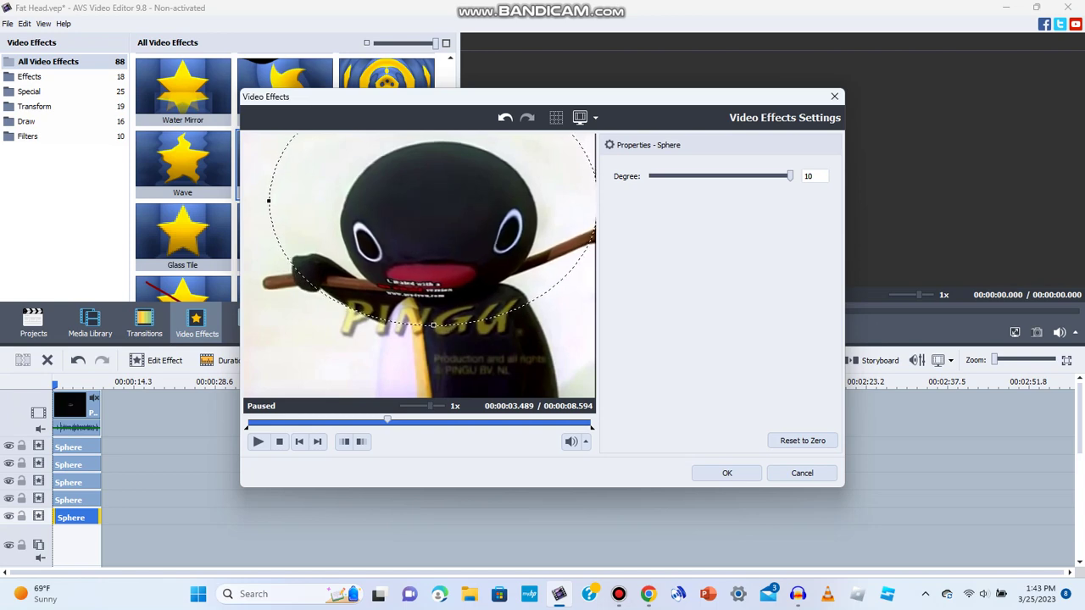
{"action": "left_click_drag", "start_coordinate": [434, 325], "coordinate": [434, 341]}
{"action": "left_click_drag", "start_coordinate": [434, 209], "coordinate": [433, 200]}
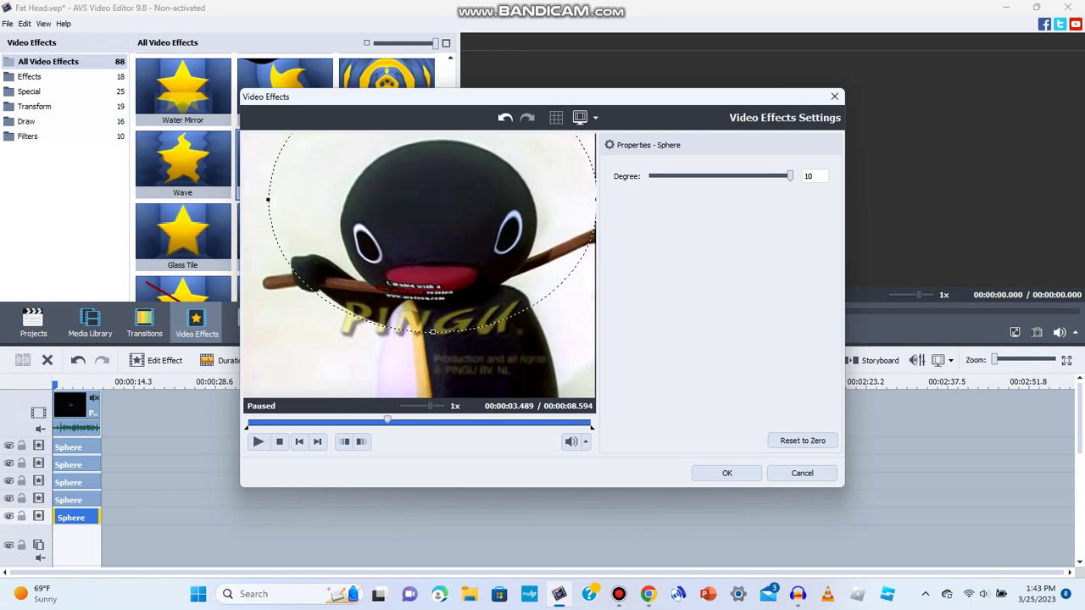
{"action": "left_click_drag", "start_coordinate": [267, 200], "coordinate": [257, 200]}
{"action": "left_click_drag", "start_coordinate": [428, 200], "coordinate": [430, 201]}
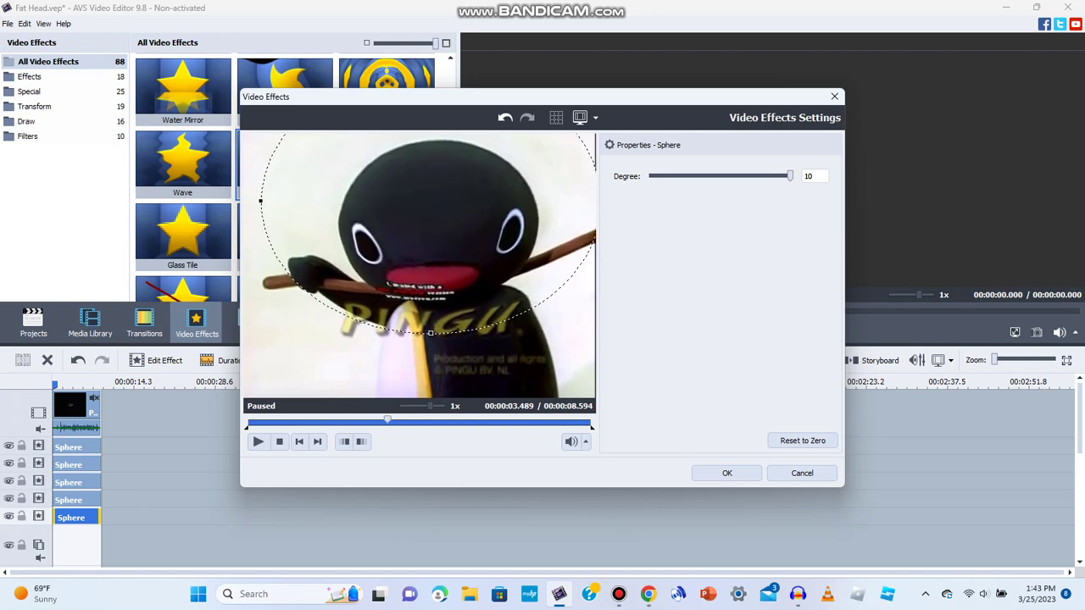
{"action": "left_click_drag", "start_coordinate": [430, 333], "coordinate": [431, 340]}
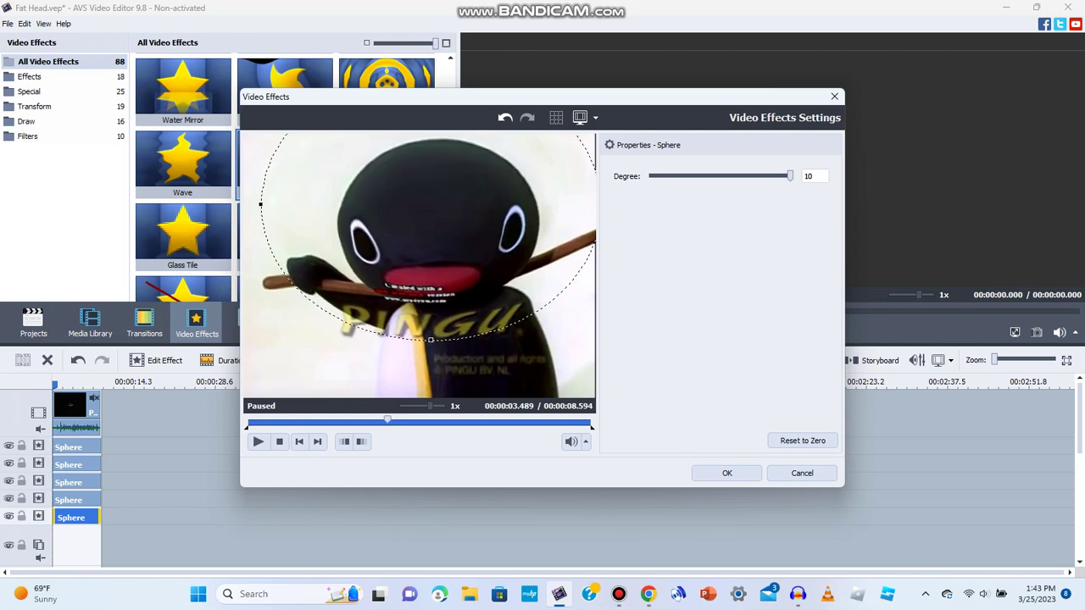
{"action": "left_click_drag", "start_coordinate": [261, 204], "coordinate": [254, 204]}
{"action": "left_click_drag", "start_coordinate": [427, 205], "coordinate": [431, 196]}
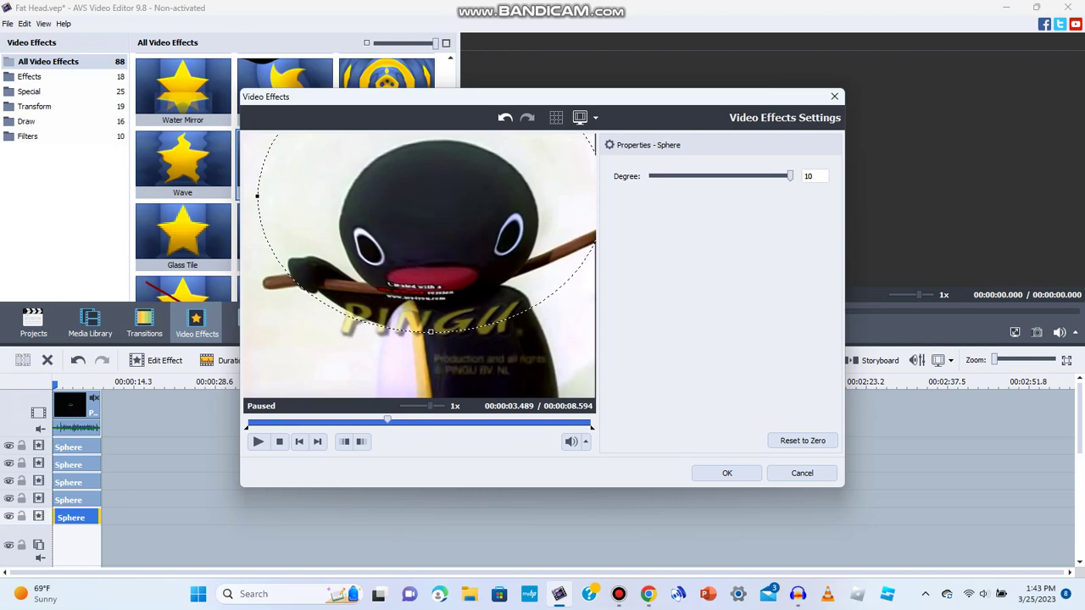
{"action": "left_click", "coordinate": [727, 473]}
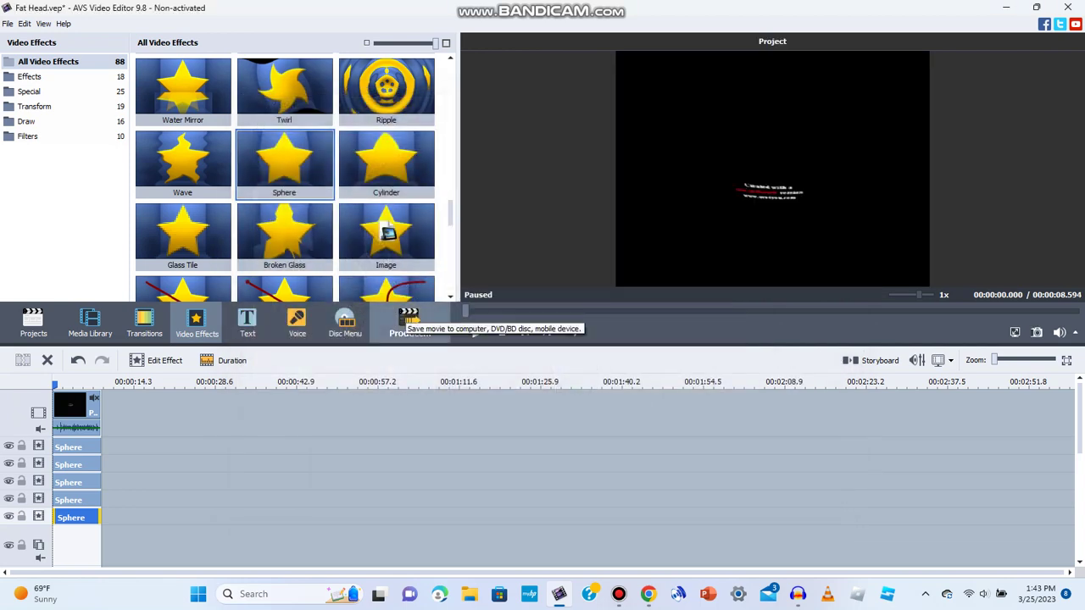
Step: Produce the project as Fat Head.mp4 with the MP4 - Video for YouTube - HD profile, replacing the existing file
{"action": "left_click", "coordinate": [409, 321]}
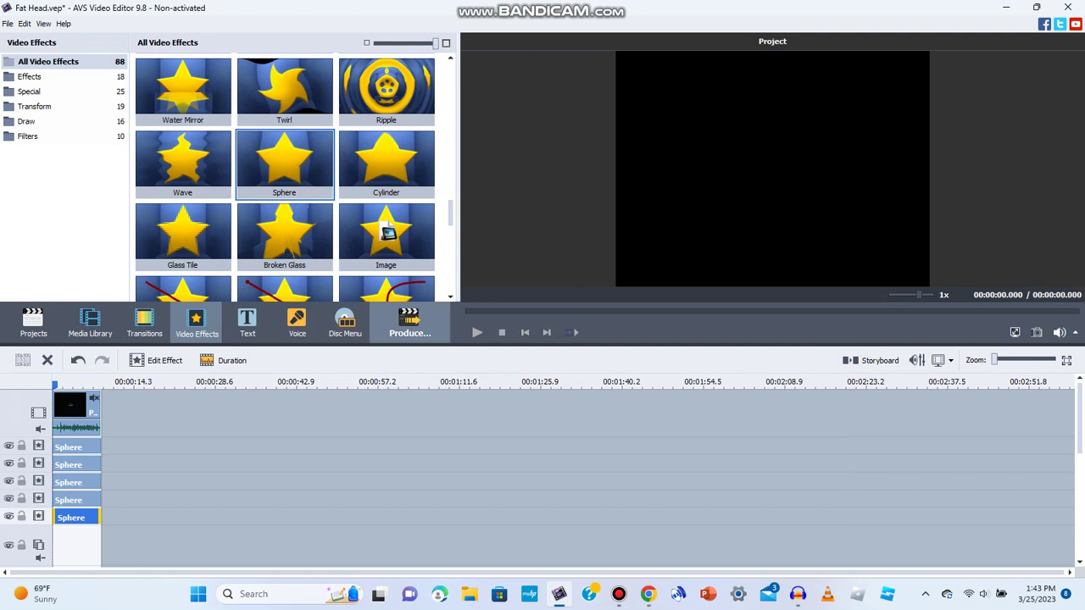
{"action": "left_click", "coordinate": [410, 323]}
{"action": "key", "text": "Return"}
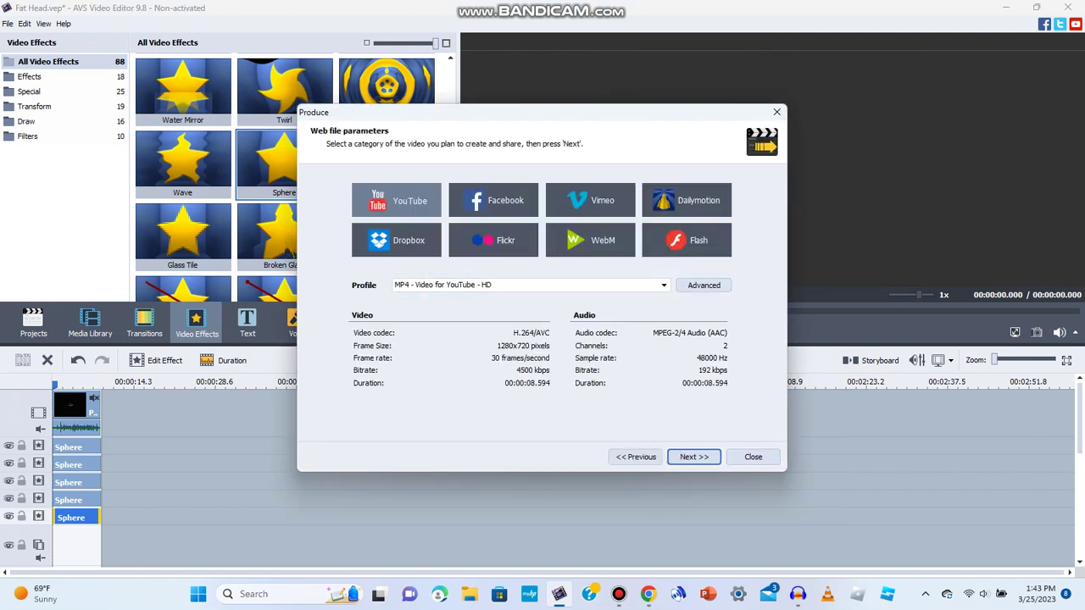
{"action": "key", "text": "Return"}
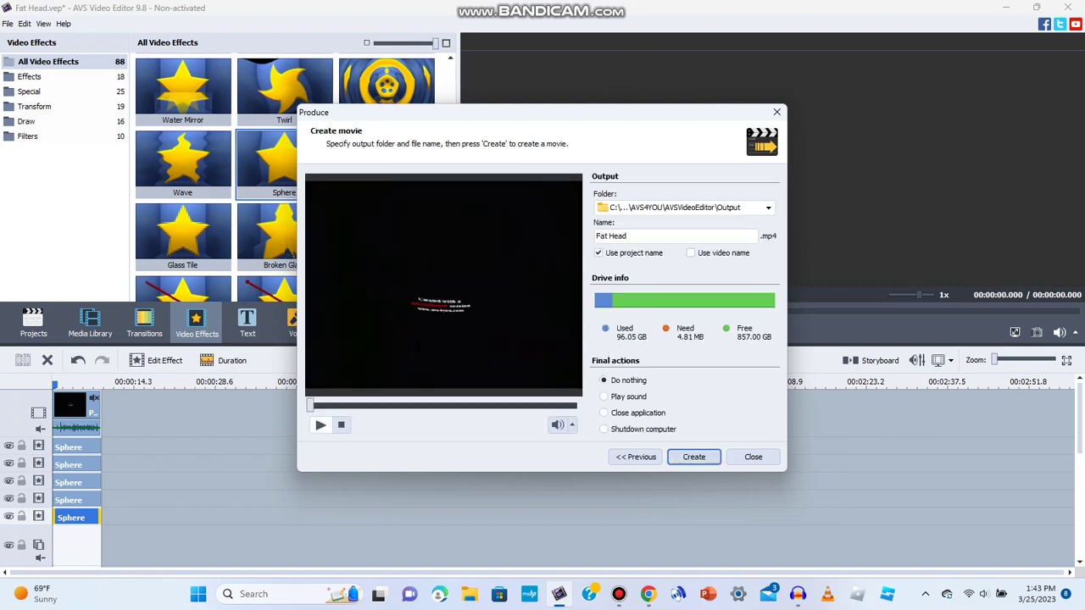
{"action": "left_click", "coordinate": [321, 424]}
{"action": "key", "text": "Return"}
{"action": "key", "text": "Return"}
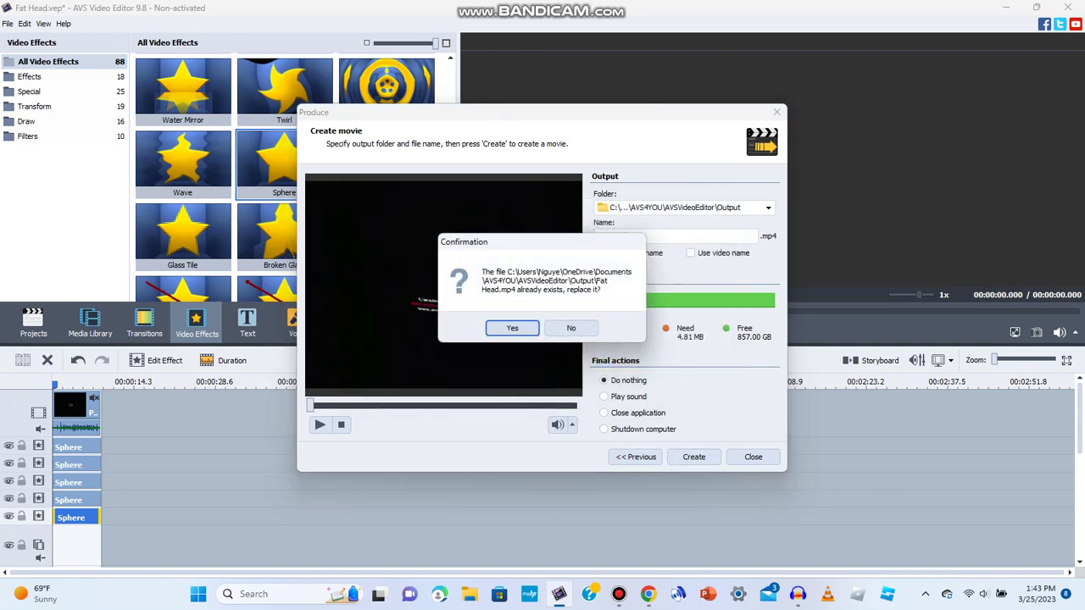
{"action": "key", "text": "Return"}
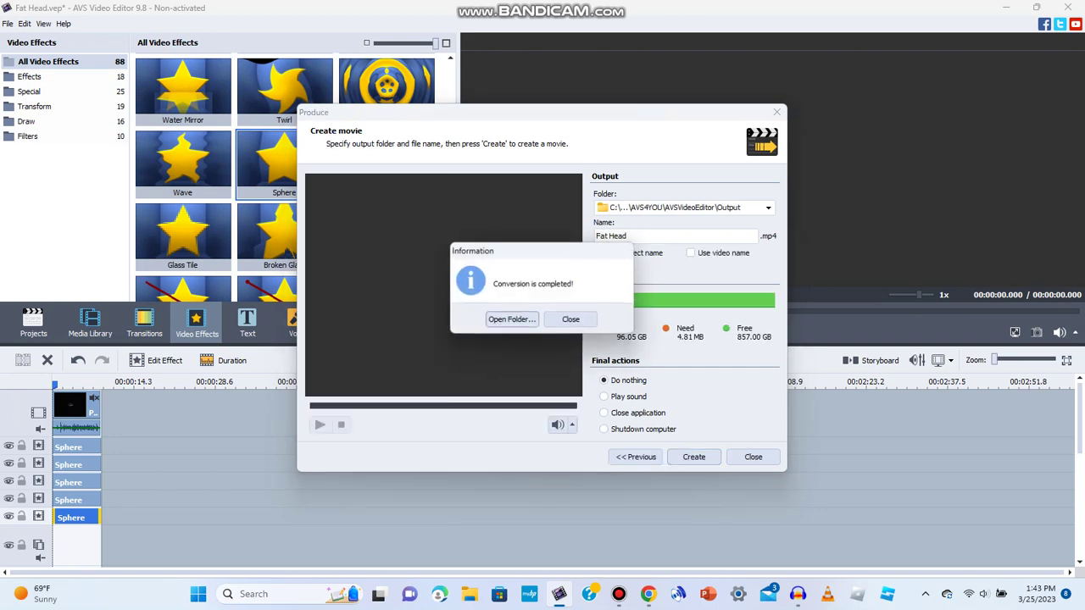
{"action": "left_click", "coordinate": [571, 319]}
Step: Switch to Chrome and open the file selection dialog for choosing a video
{"action": "left_click", "coordinate": [649, 594]}
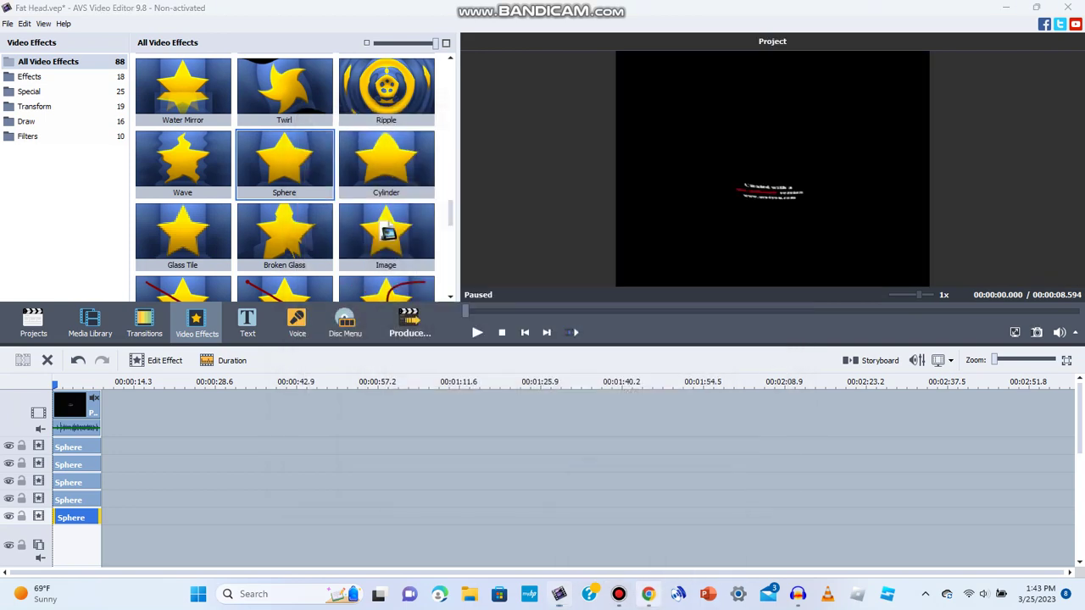
{"action": "left_click", "coordinate": [549, 415]}
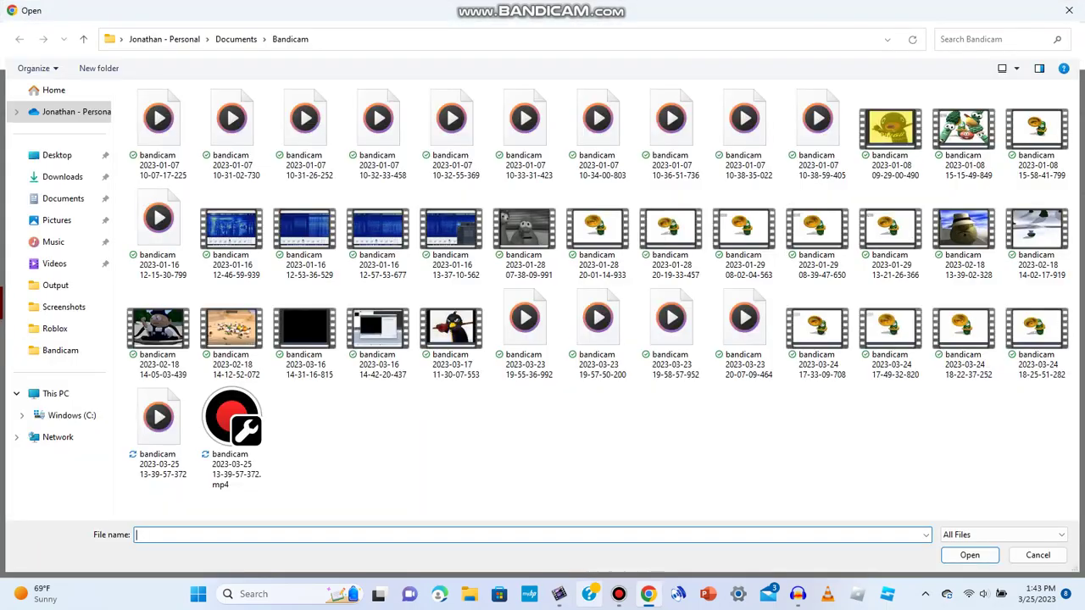